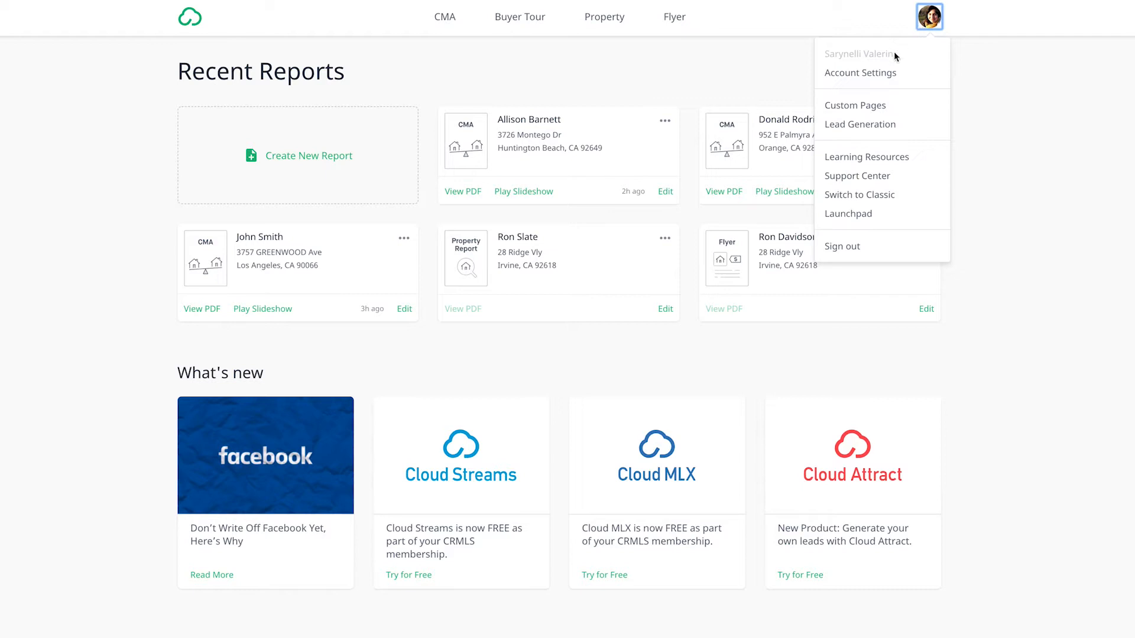
# - Open the MLS Credentials section of the account settings
pyautogui.click(885, 76)
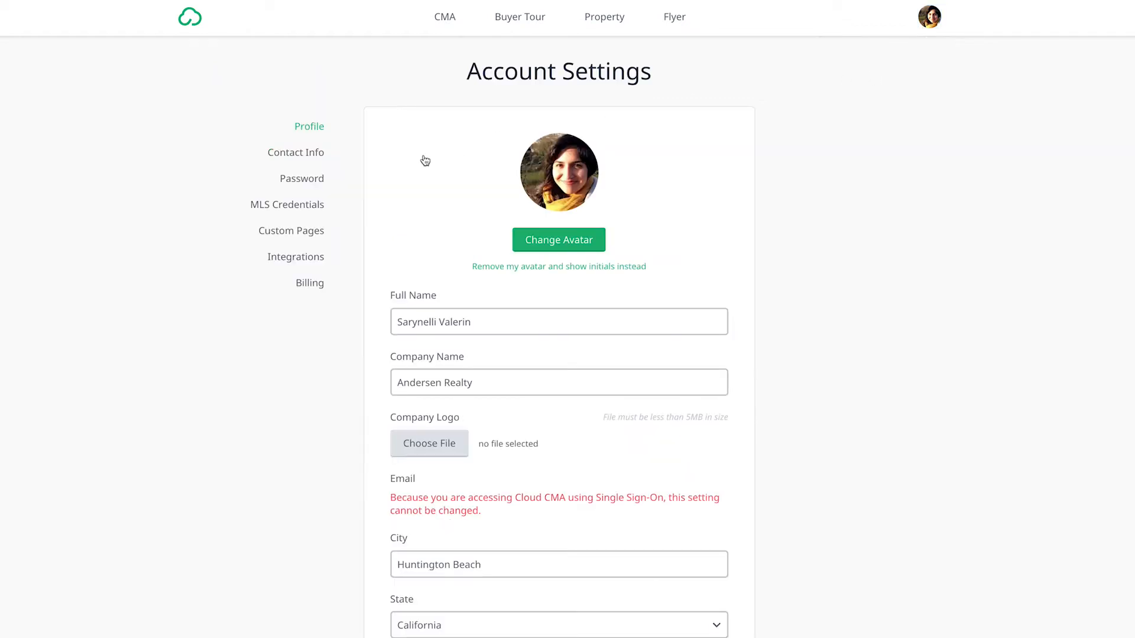
pyautogui.click(294, 206)
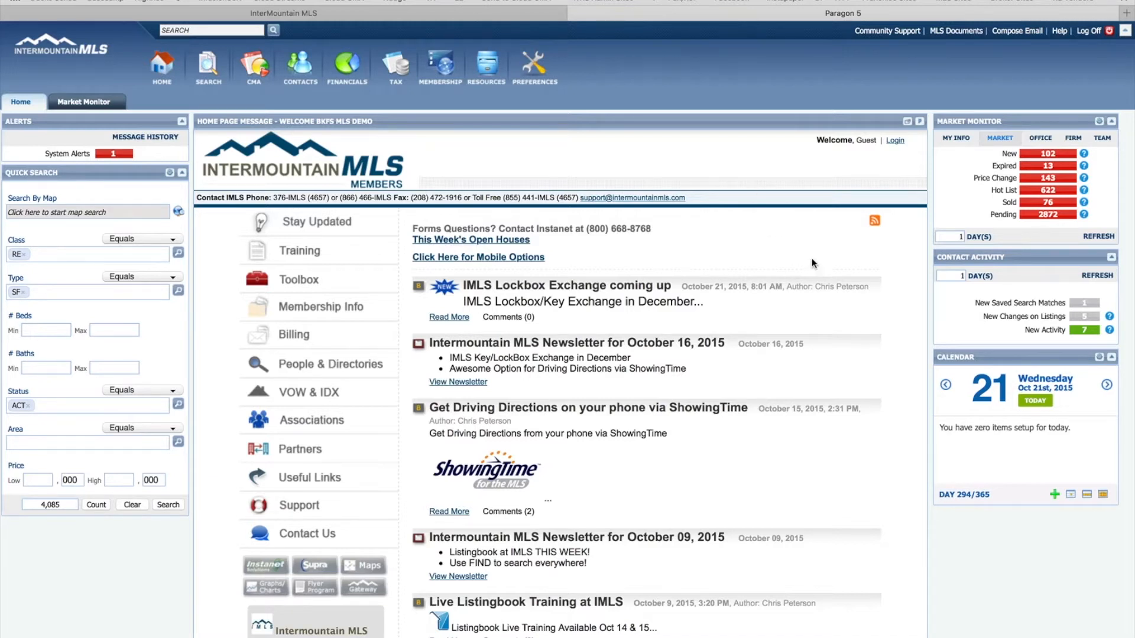
# - In Paragon 5, open the Market Monitor's Sold listings and select the listings in rows 2, 4, 6, 8, 9 and 10
pyautogui.click(1048, 201)
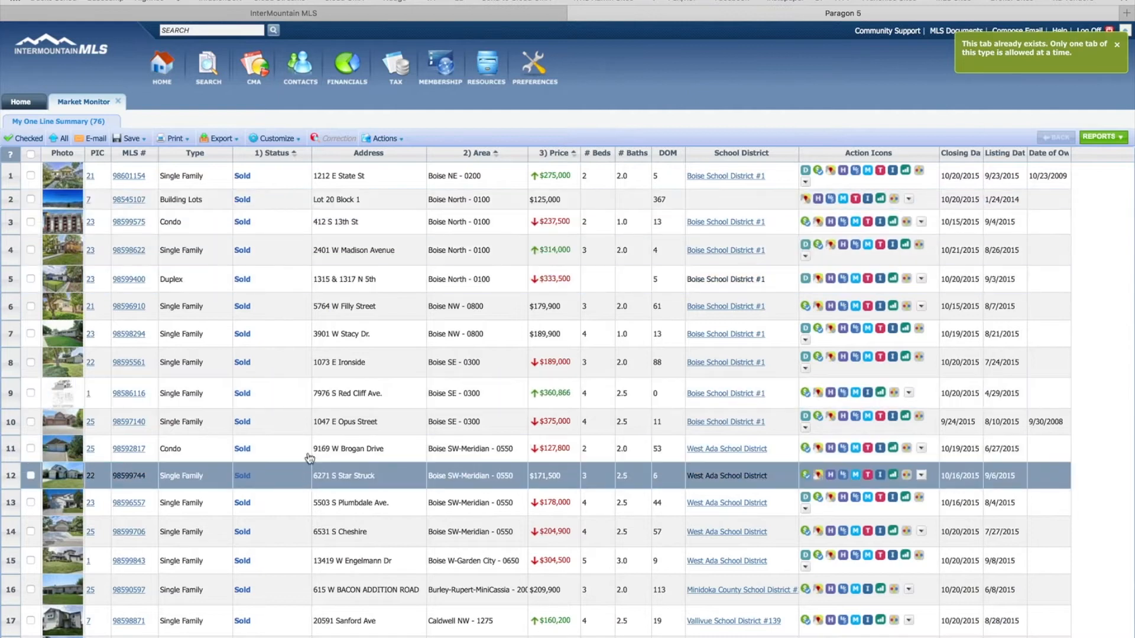
pyautogui.click(30, 394)
pyautogui.click(30, 363)
pyautogui.click(31, 307)
pyautogui.click(31, 250)
pyautogui.click(30, 200)
pyautogui.click(30, 421)
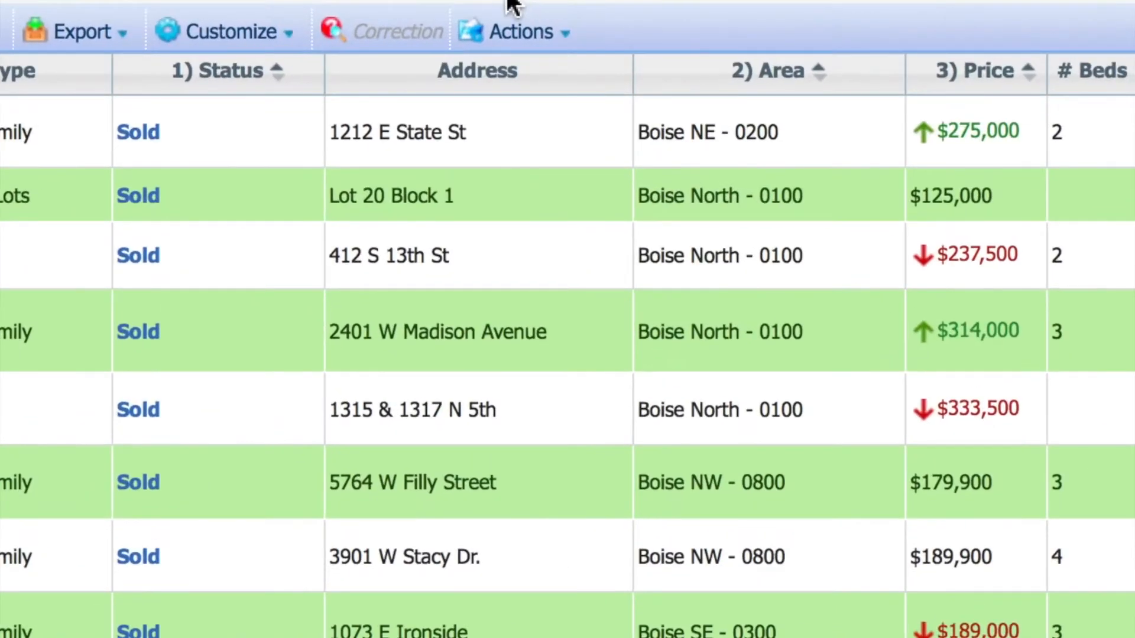
# - Send the selected listings to Cloud CMA as a CMA report and fetch the comparable listings
pyautogui.click(555, 36)
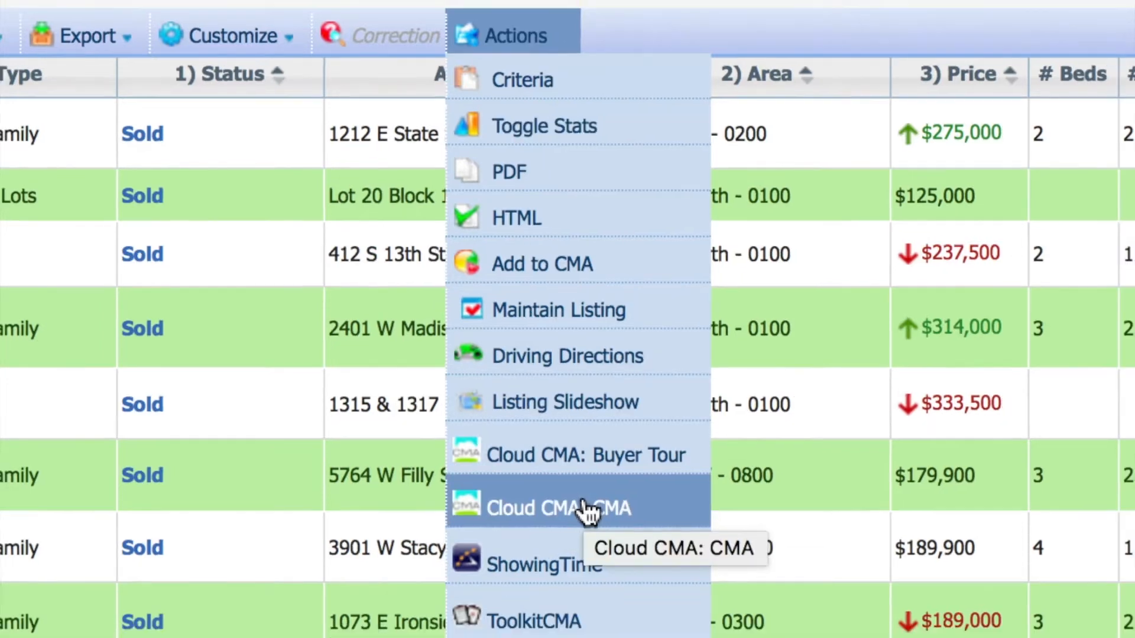
pyautogui.click(595, 518)
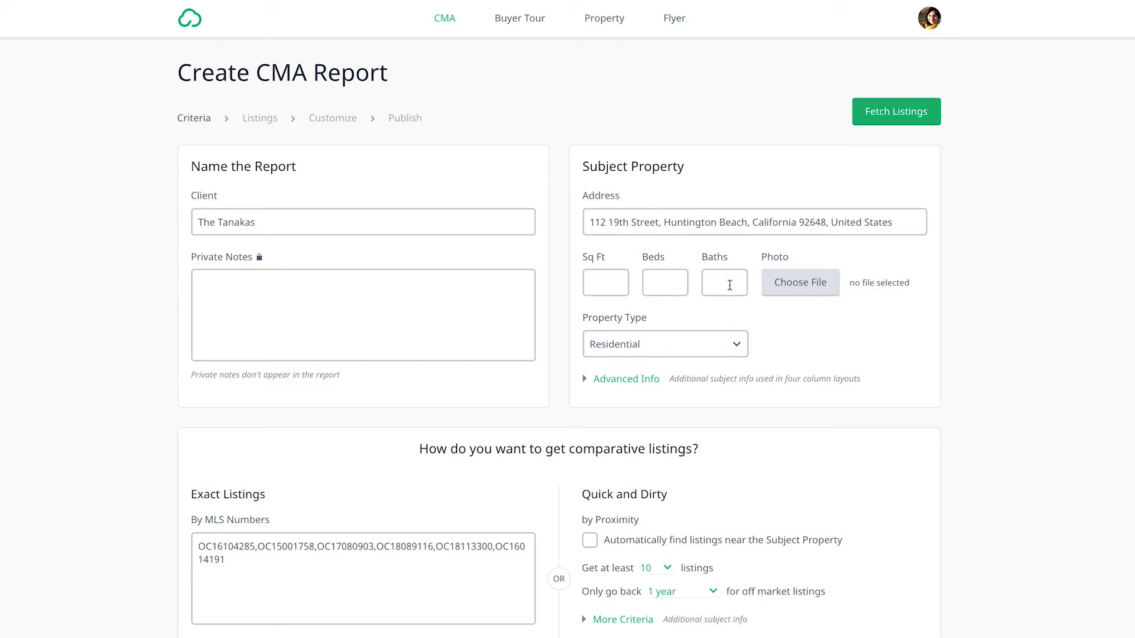
pyautogui.click(889, 120)
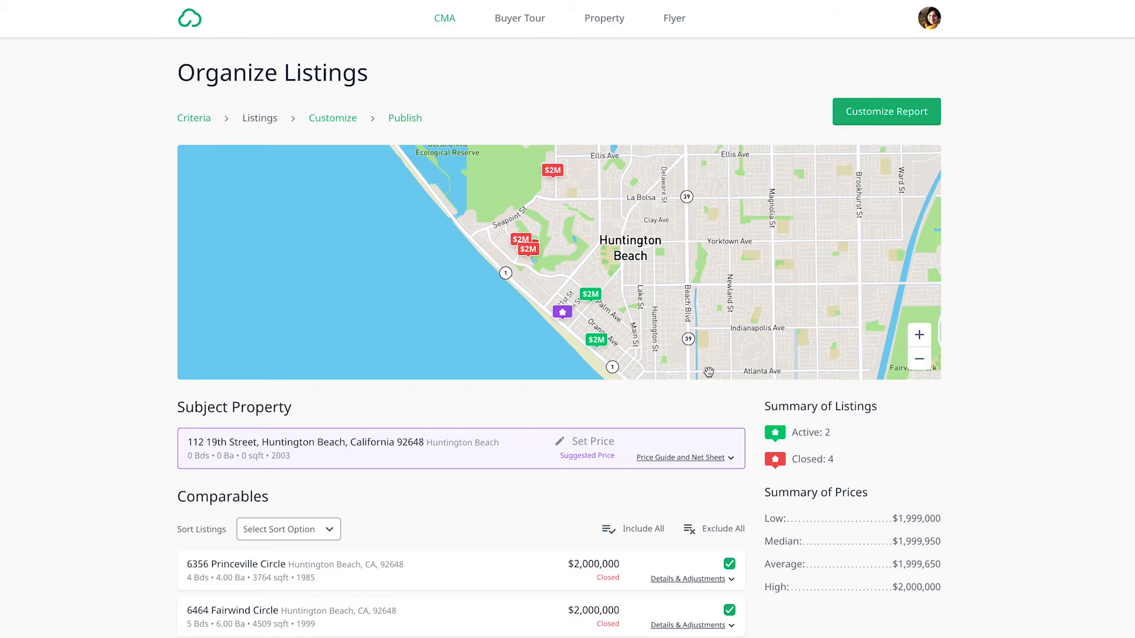
# - Set the subject property's suggested price to the active comps' average of $1,999,450 from the price guide
pyautogui.scroll(-2, 710, 379)
pyautogui.click(673, 383)
pyautogui.scroll(-6, 668, 388)
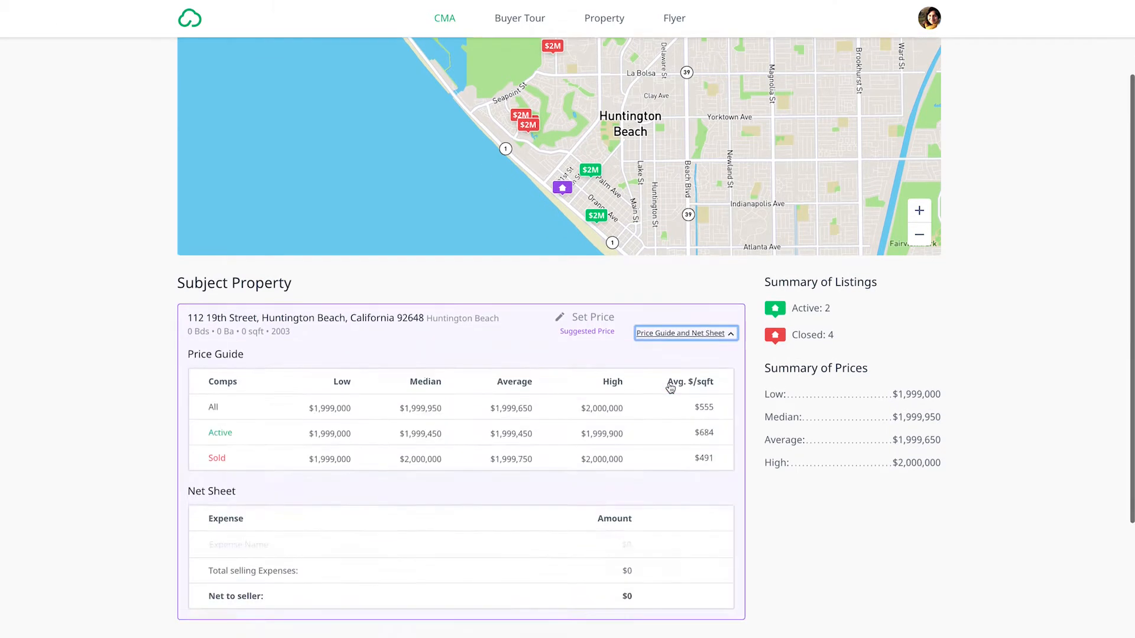
pyautogui.click(511, 167)
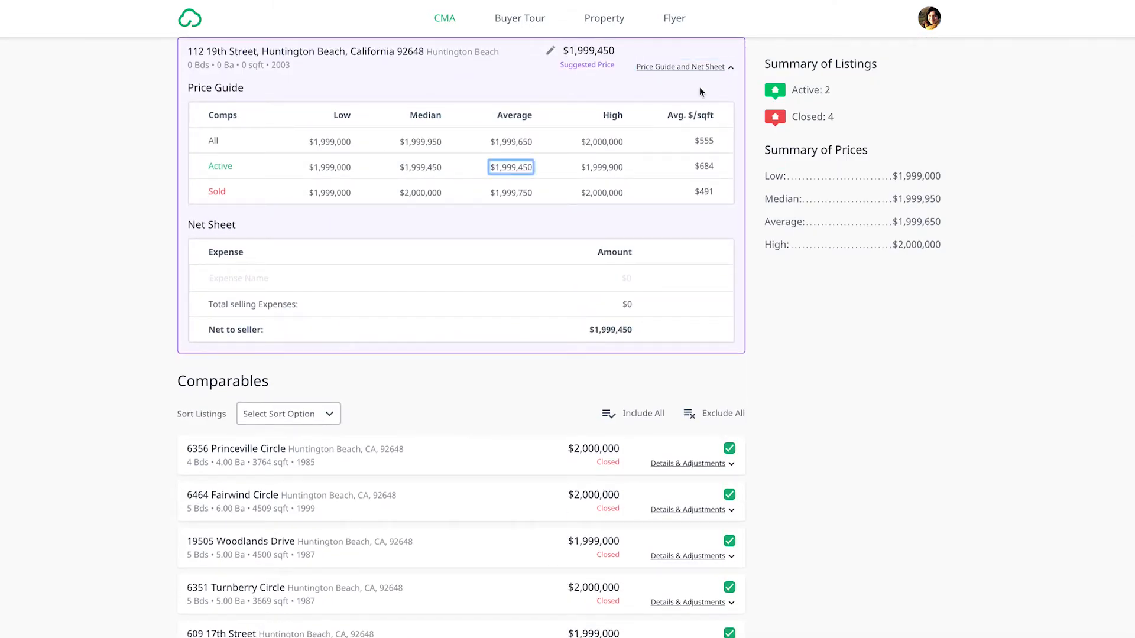
pyautogui.click(692, 70)
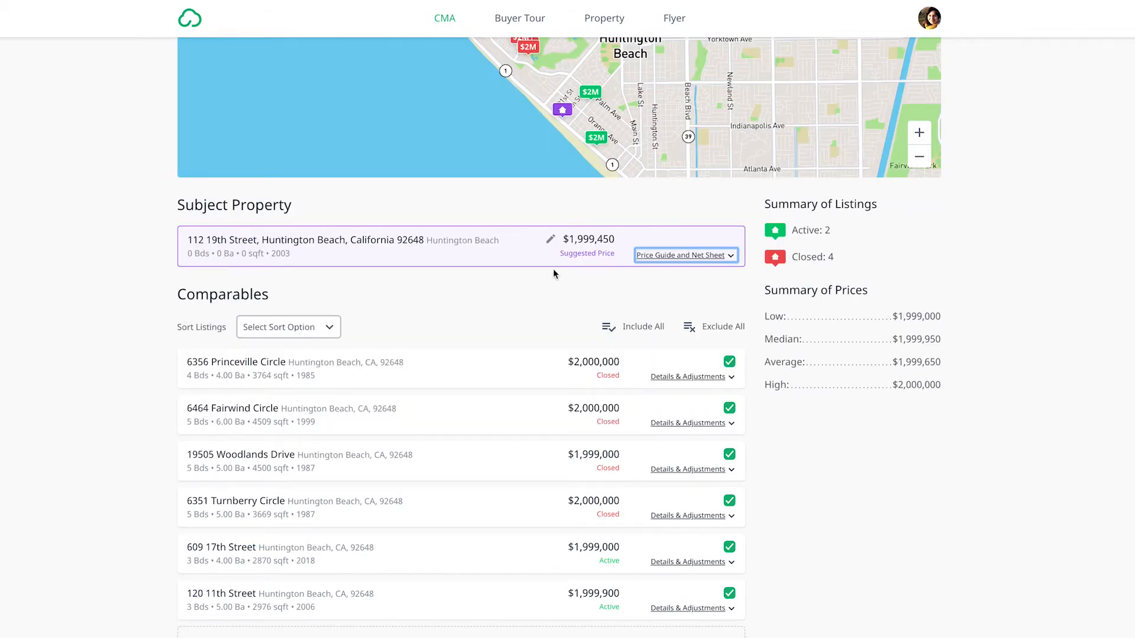
# - Exclude the second comparable listing from the report
pyautogui.scroll(3, 548, 277)
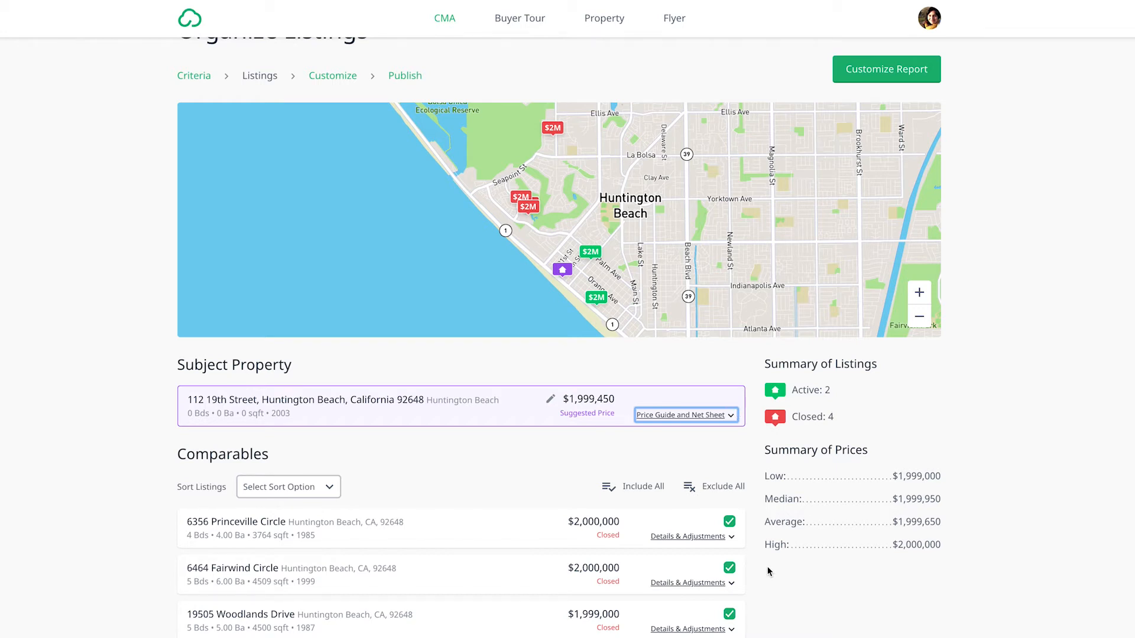
pyautogui.scroll(-3, 767, 571)
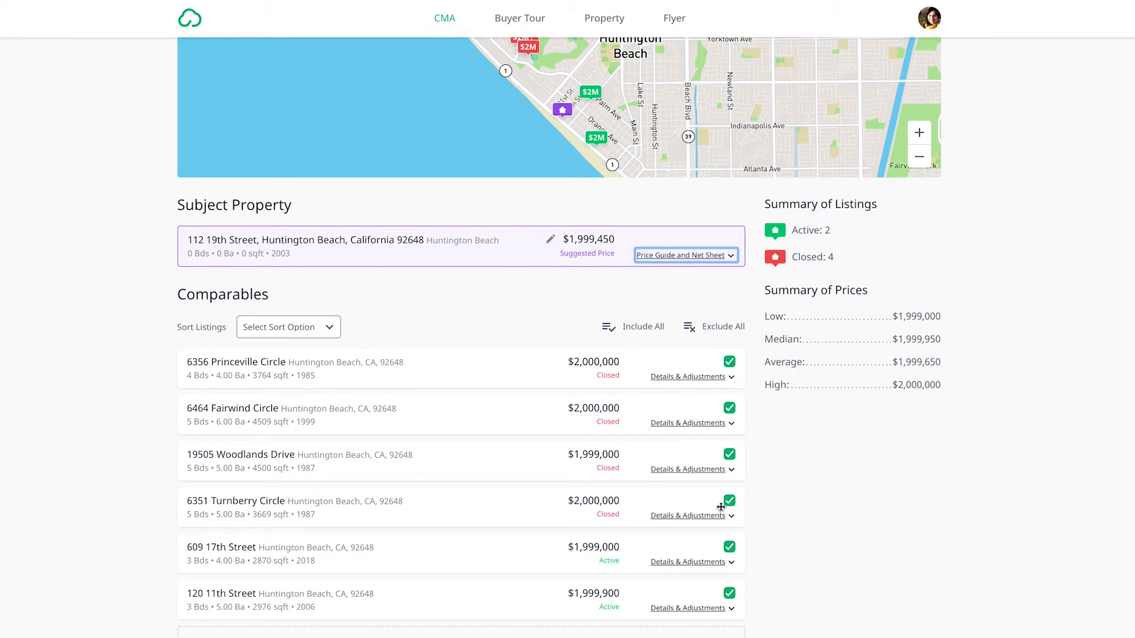
pyautogui.click(728, 409)
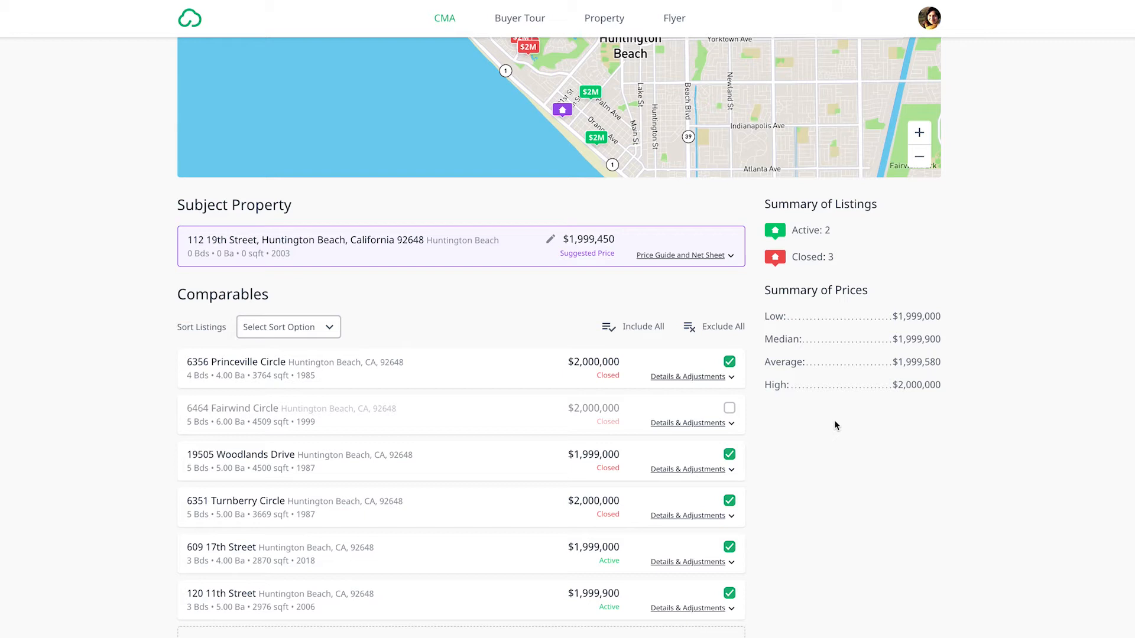
# - Examine the first comparable's details and description and browse through its listing photos
pyautogui.click(673, 377)
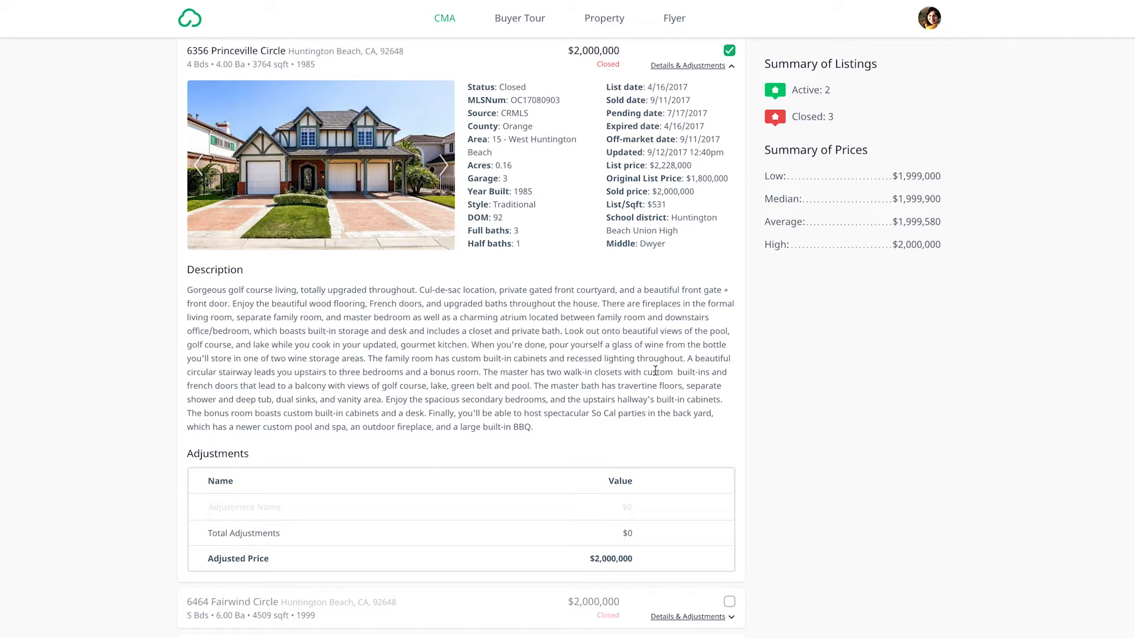
pyautogui.scroll(2, 458, 253)
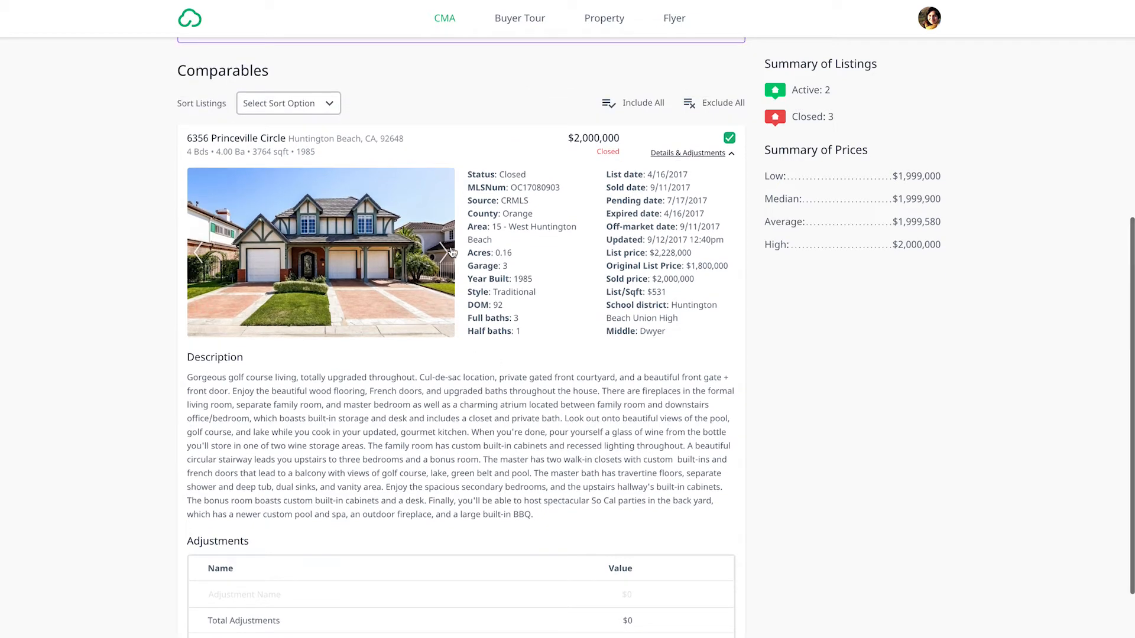
pyautogui.click(445, 255)
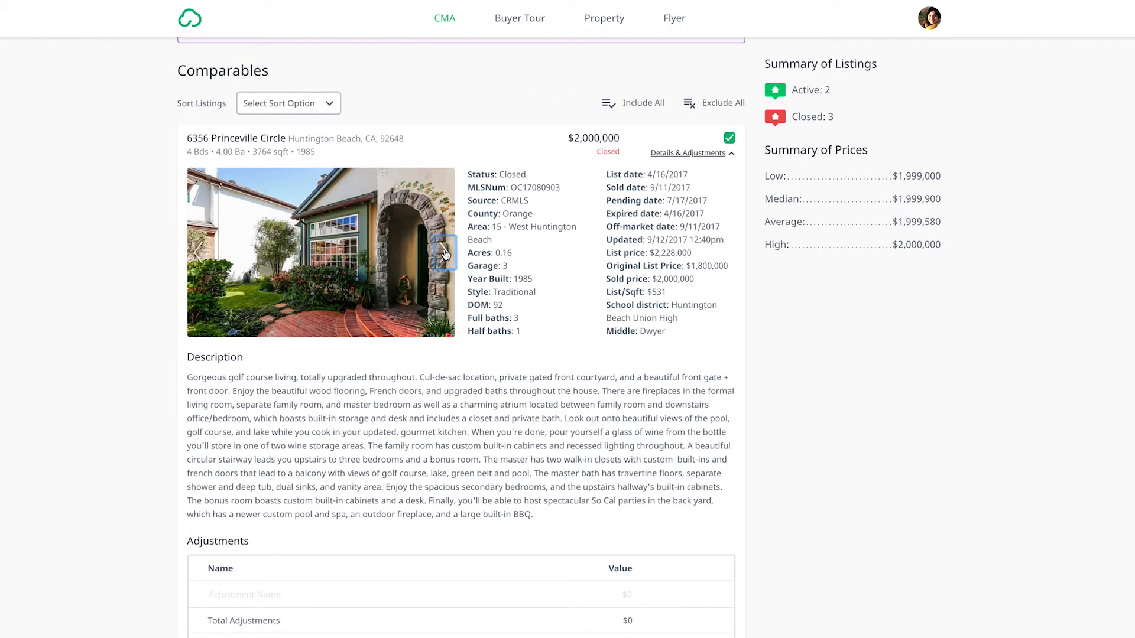
pyautogui.click(445, 255)
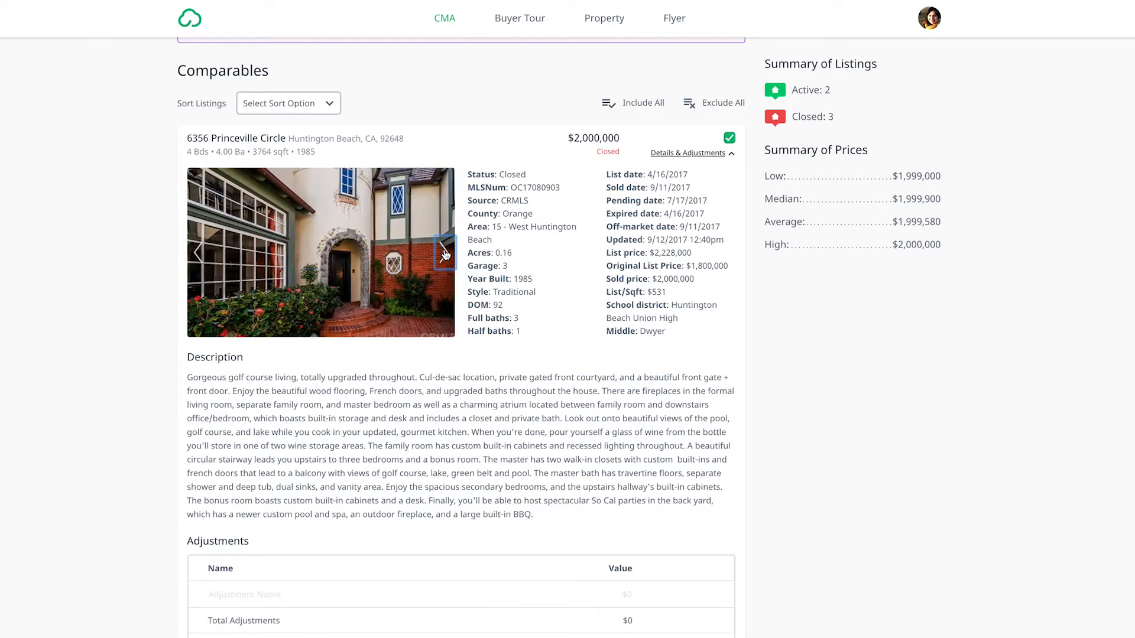
pyautogui.click(445, 254)
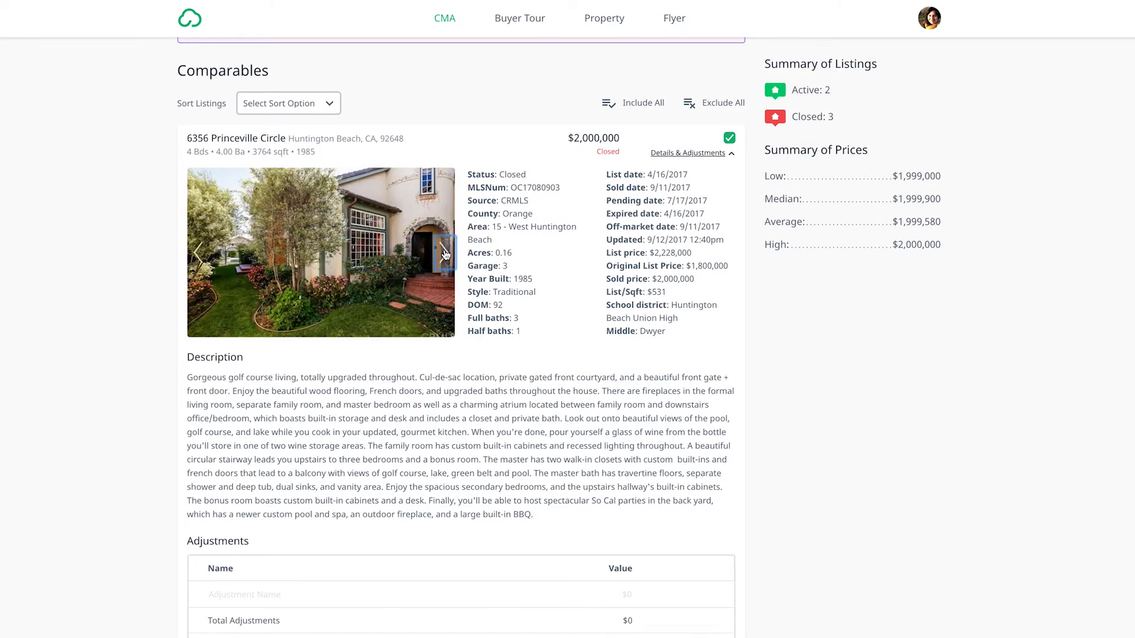
pyautogui.click(445, 254)
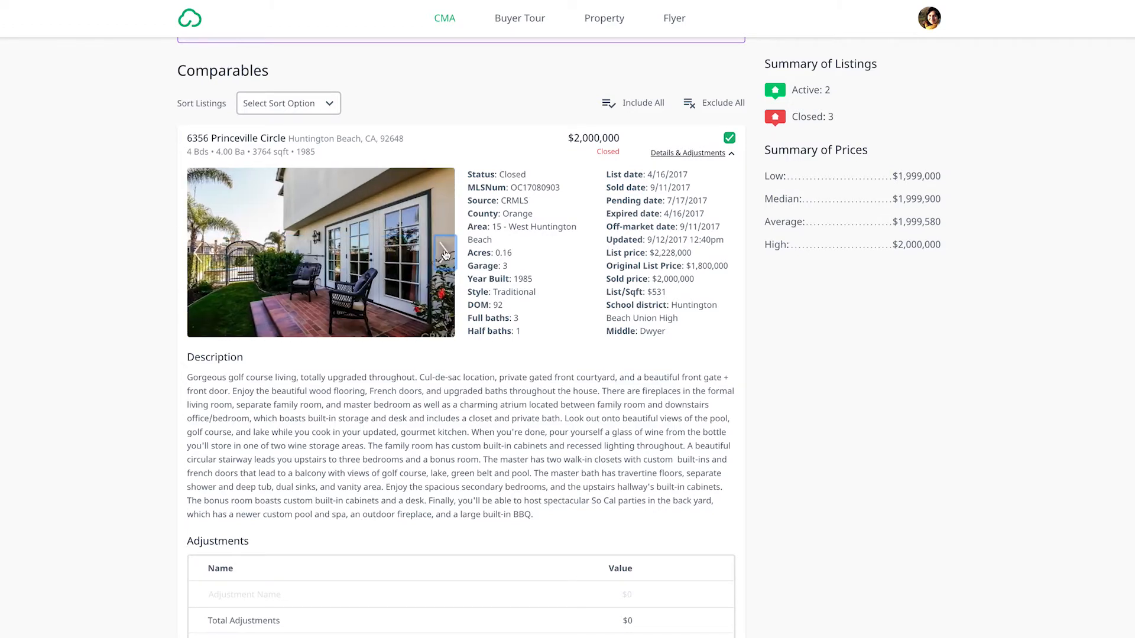
pyautogui.click(445, 254)
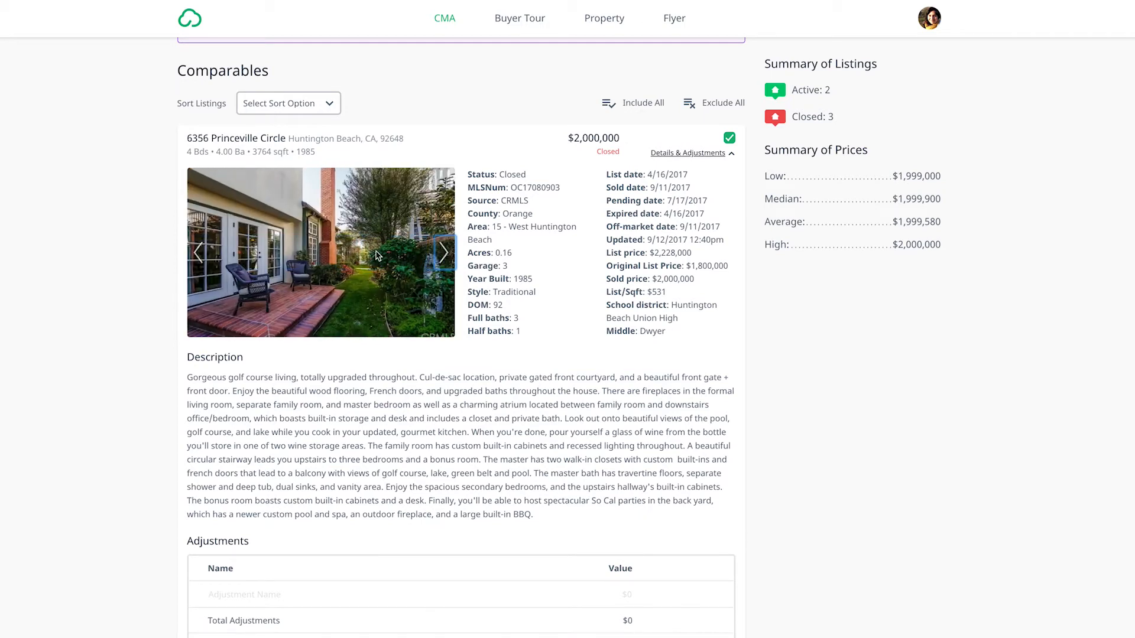
pyautogui.click(442, 254)
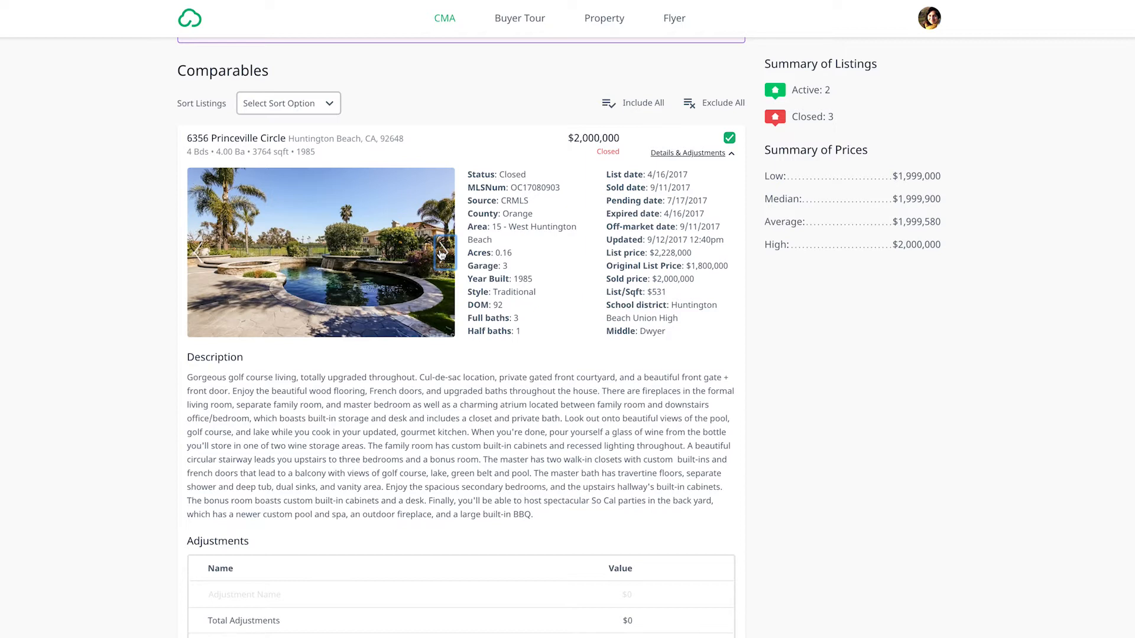
pyautogui.click(442, 254)
pyautogui.click(442, 254)
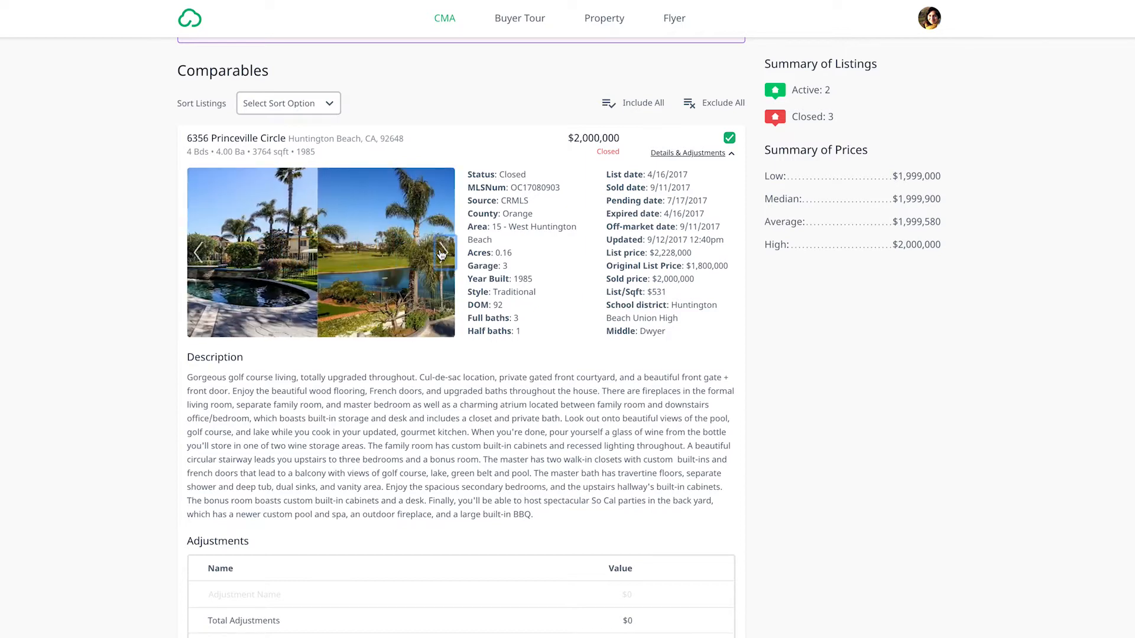
pyautogui.click(442, 254)
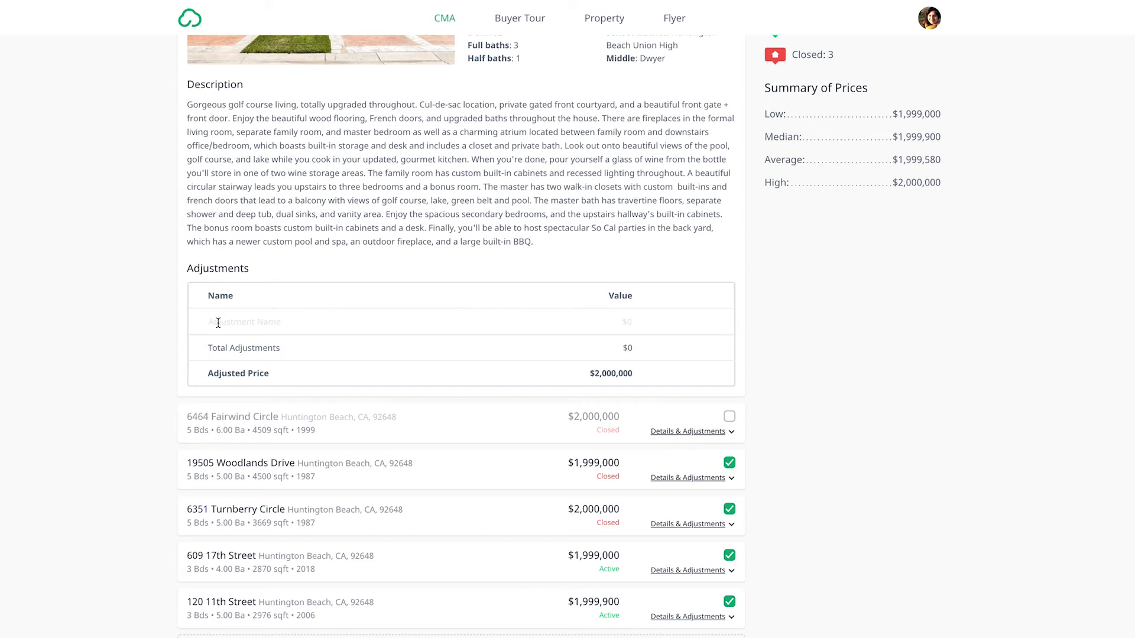
# - Add a Pool adjustment of -$45,000 to the first comparable and collapse its details
pyautogui.click(218, 323)
pyautogui.write('Pool')
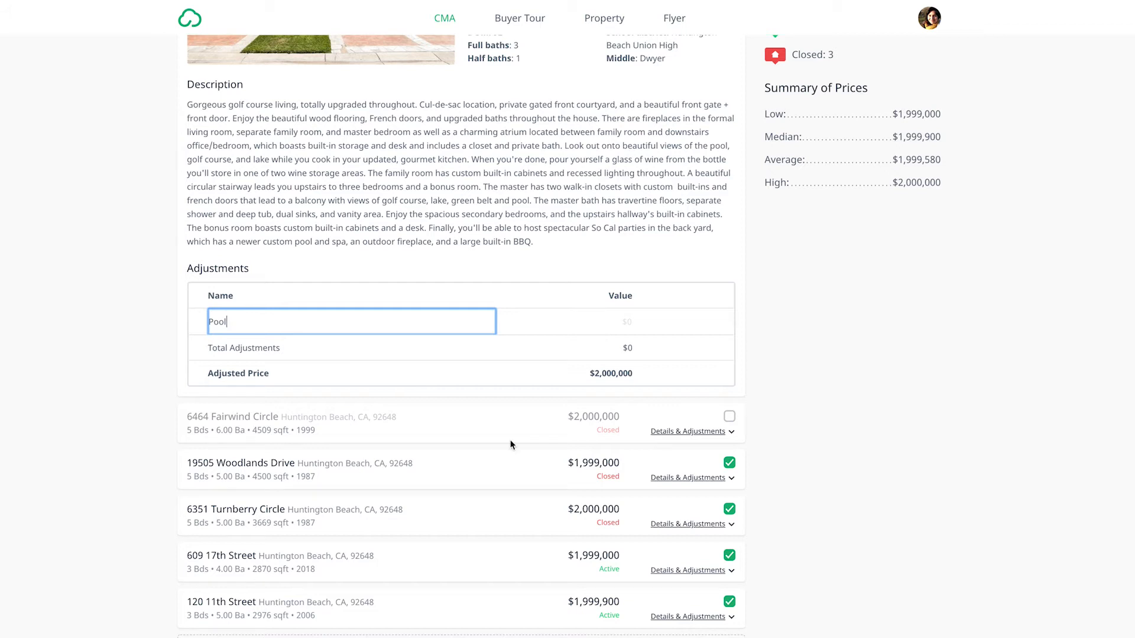
pyautogui.click(621, 322)
pyautogui.write('-$45,000')
pyautogui.click(702, 322)
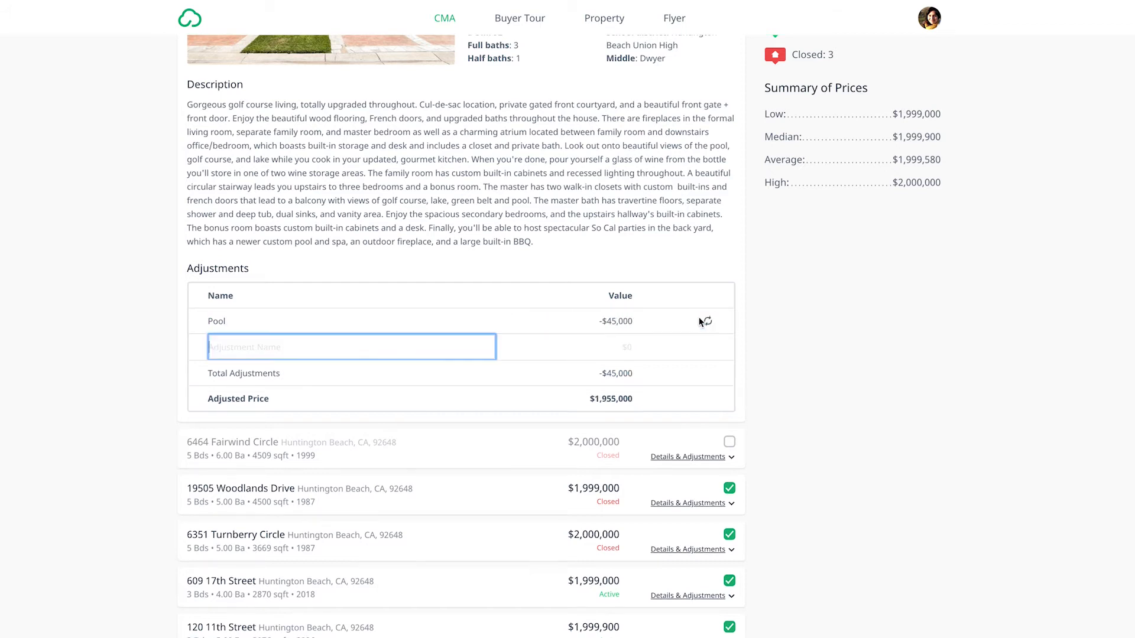
pyautogui.click(762, 323)
pyautogui.scroll(3, 763, 324)
pyautogui.click(691, 62)
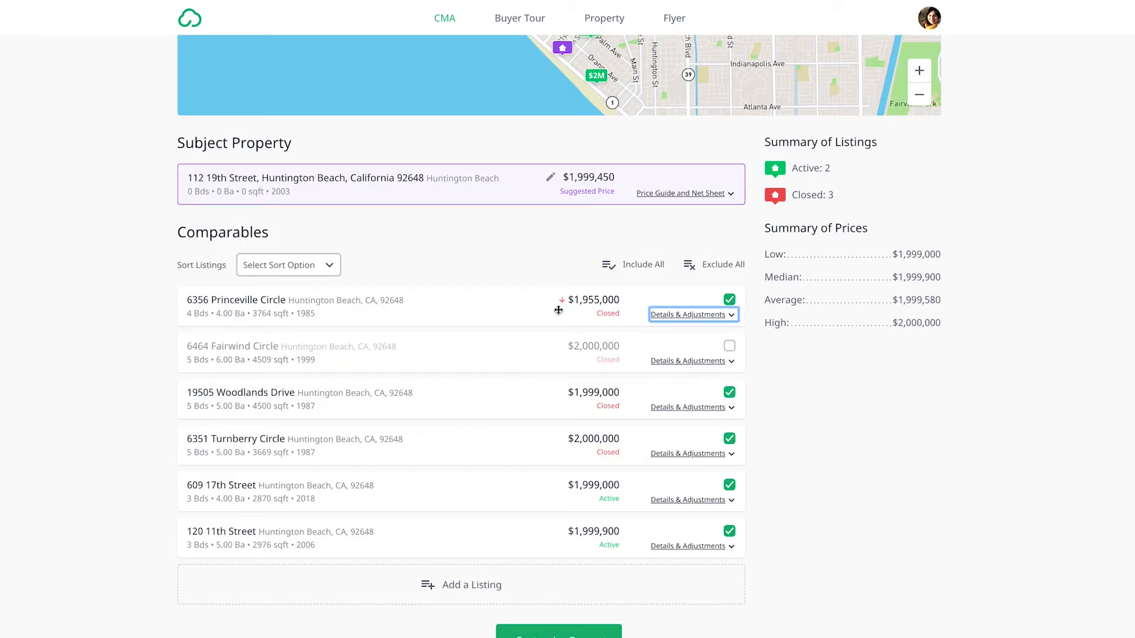
pyautogui.click(807, 393)
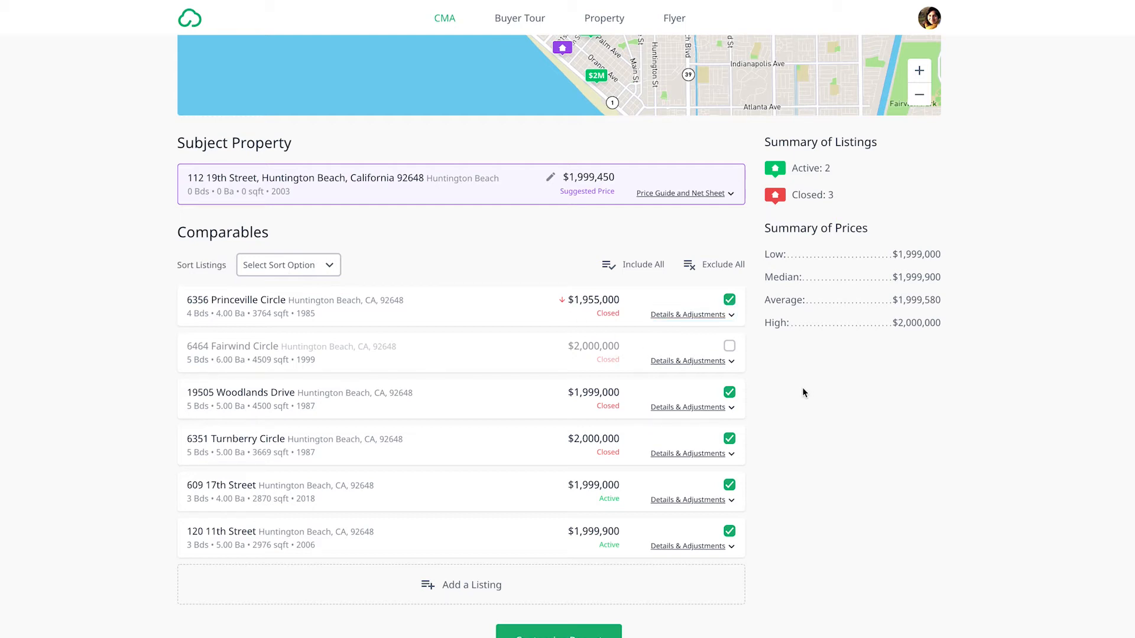
# - Proceed to customizing the CMA report and review the list of included pages
pyautogui.scroll(4, 804, 392)
pyautogui.click(879, 50)
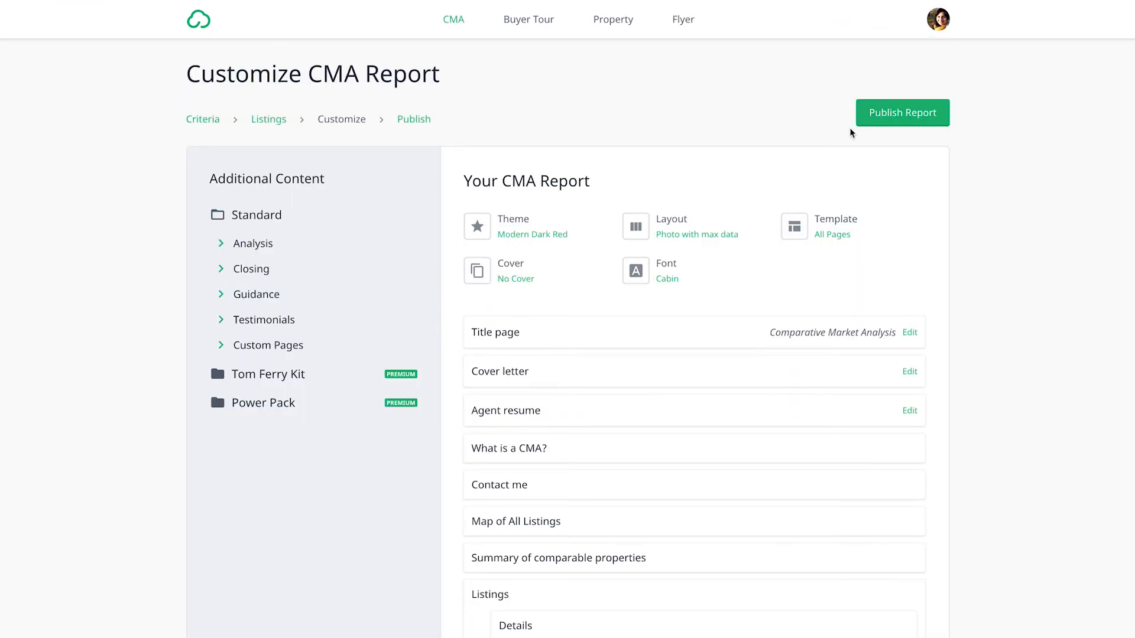
pyautogui.scroll(-2, 654, 307)
pyautogui.scroll(-9, 654, 299)
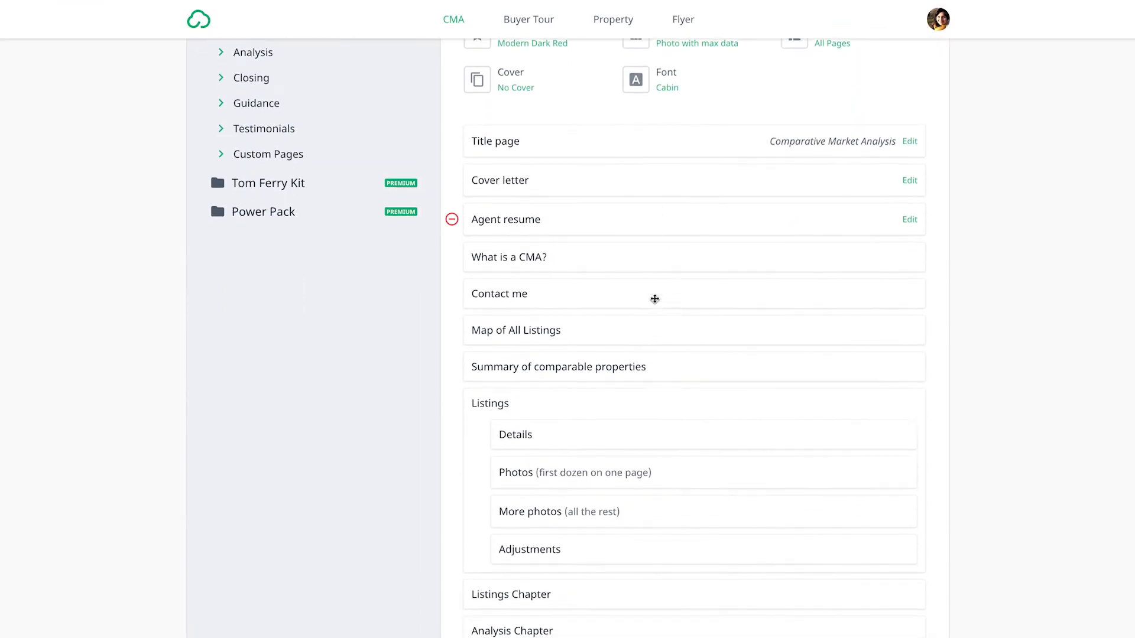
pyautogui.scroll(-4, 654, 299)
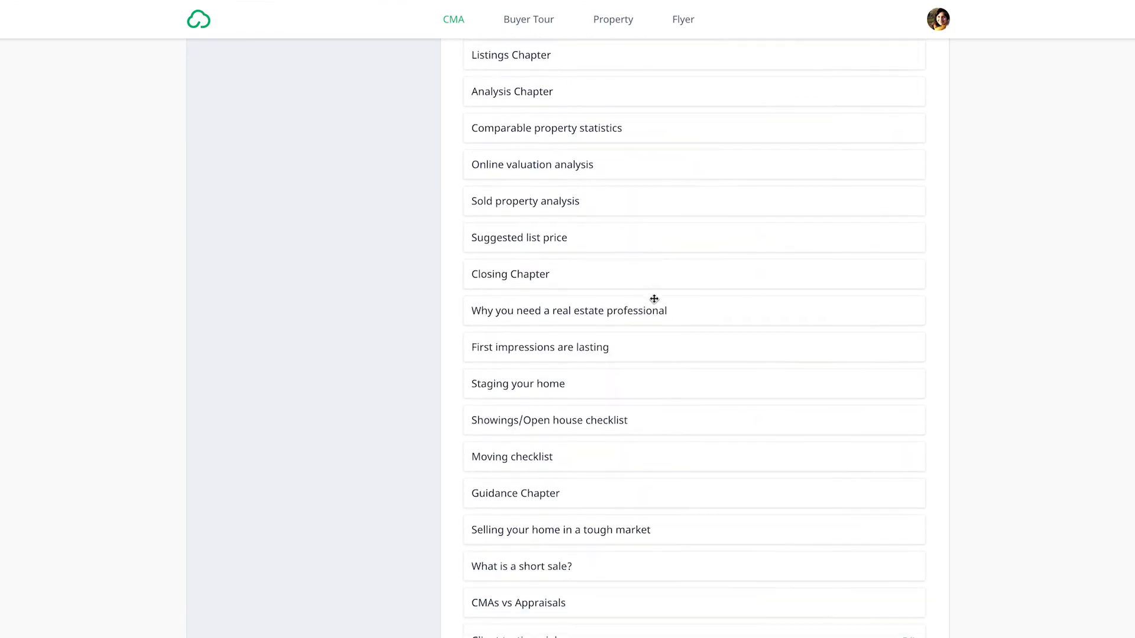
pyautogui.scroll(15, 653, 299)
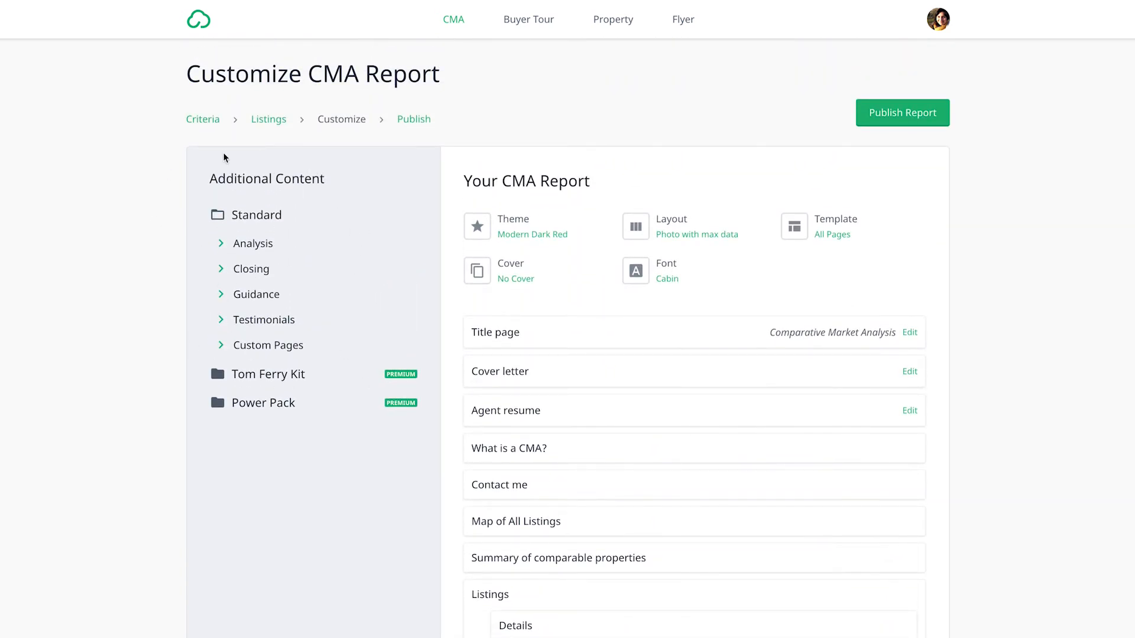
# - Add the Marketing action plan page from the Closing section to the report
pyautogui.click(221, 244)
pyautogui.click(221, 294)
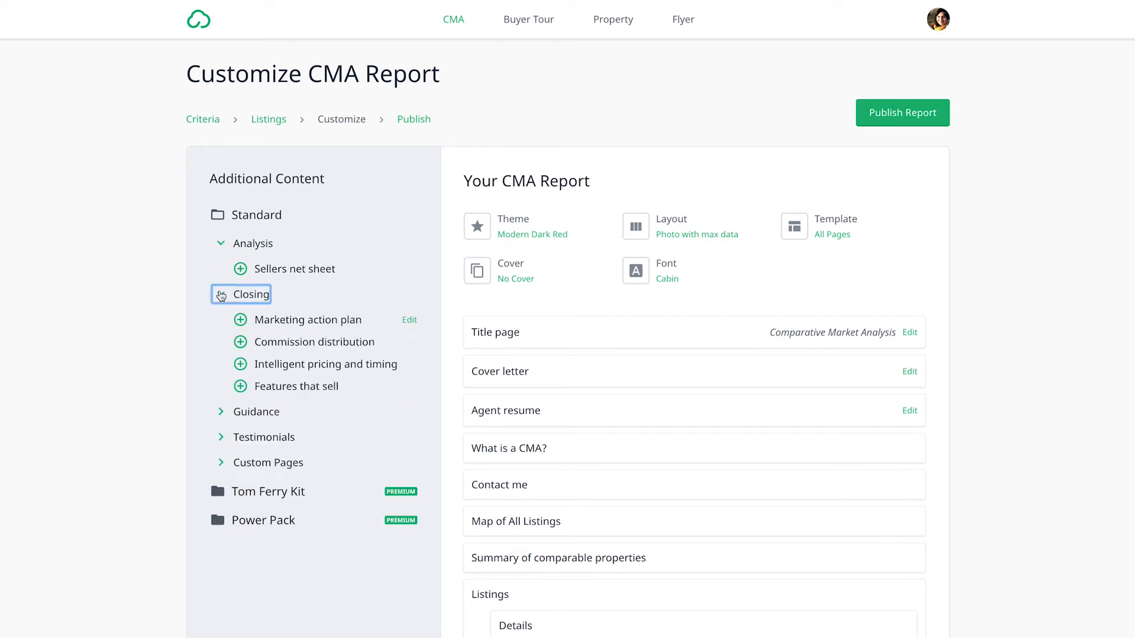
pyautogui.click(240, 320)
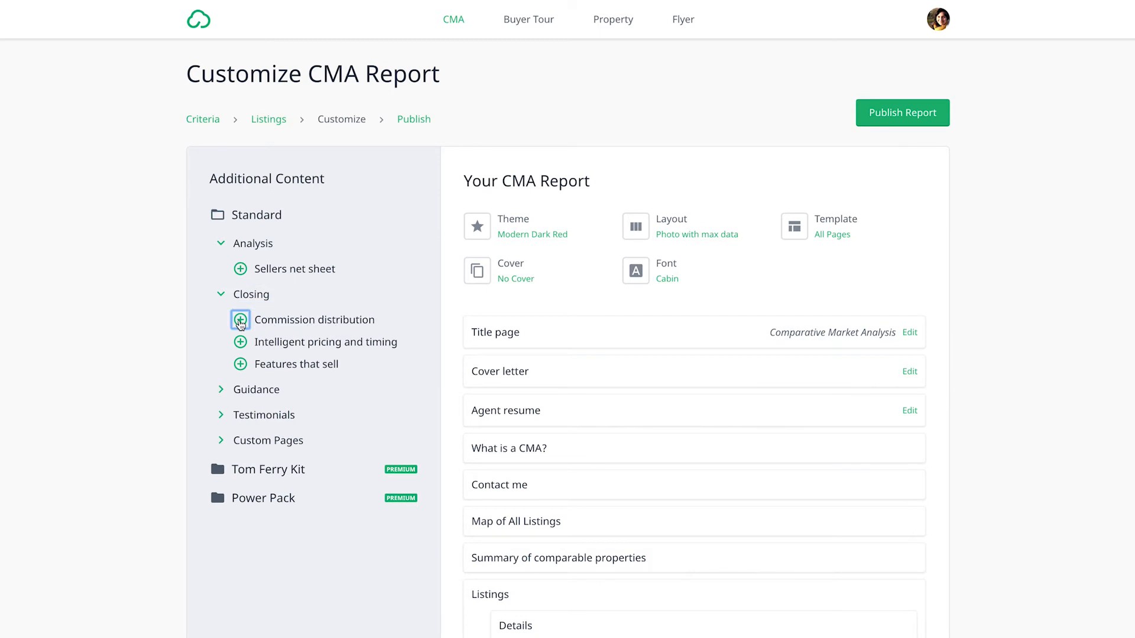
# - Remove the "Marketing action plan" and "Why you need a real estate professional" pages from the report
pyautogui.scroll(-8, 359, 416)
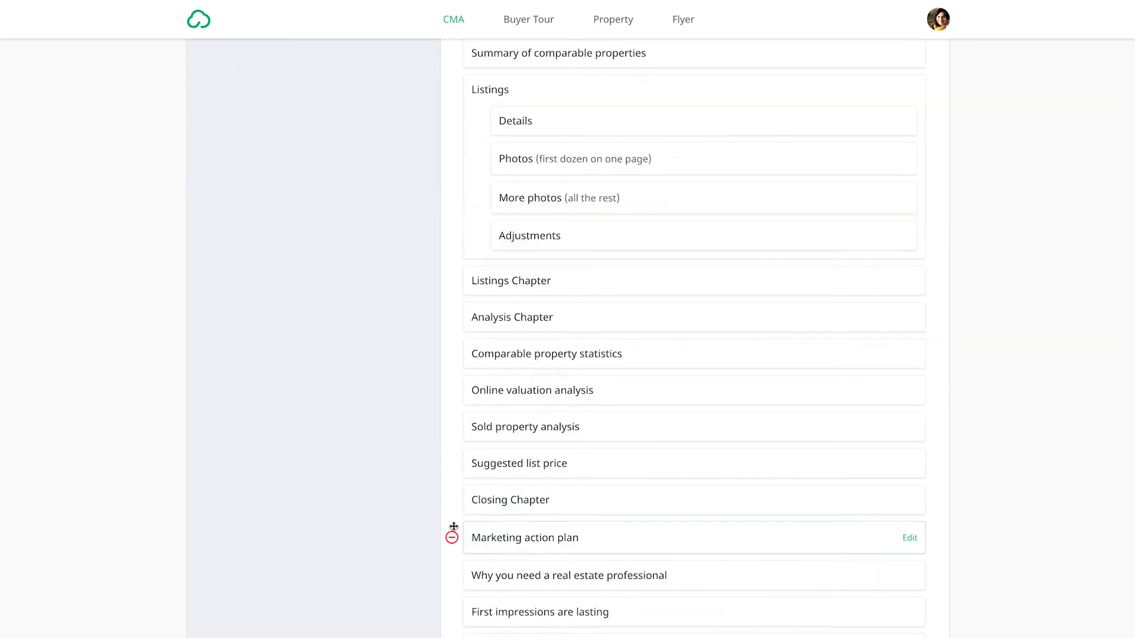
pyautogui.click(452, 537)
pyautogui.click(454, 515)
pyautogui.scroll(3, 449, 500)
pyautogui.scroll(5, 449, 500)
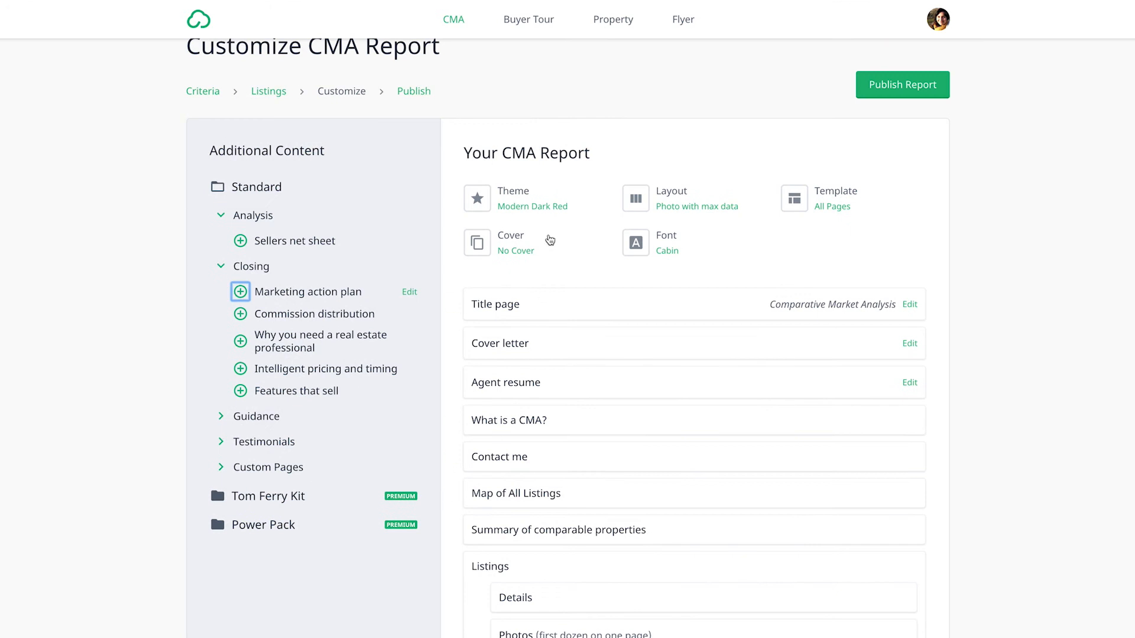
# - Change the report's theme to Modern Plum
pyautogui.click(531, 205)
pyautogui.click(573, 290)
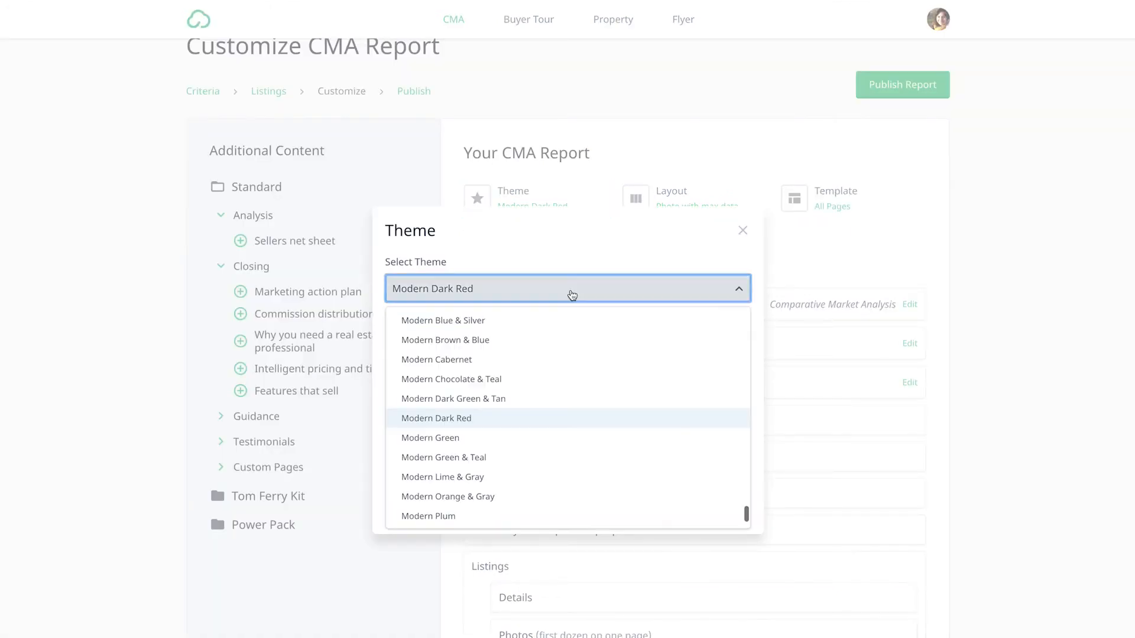
pyautogui.scroll(-2, 552, 411)
pyautogui.click(517, 423)
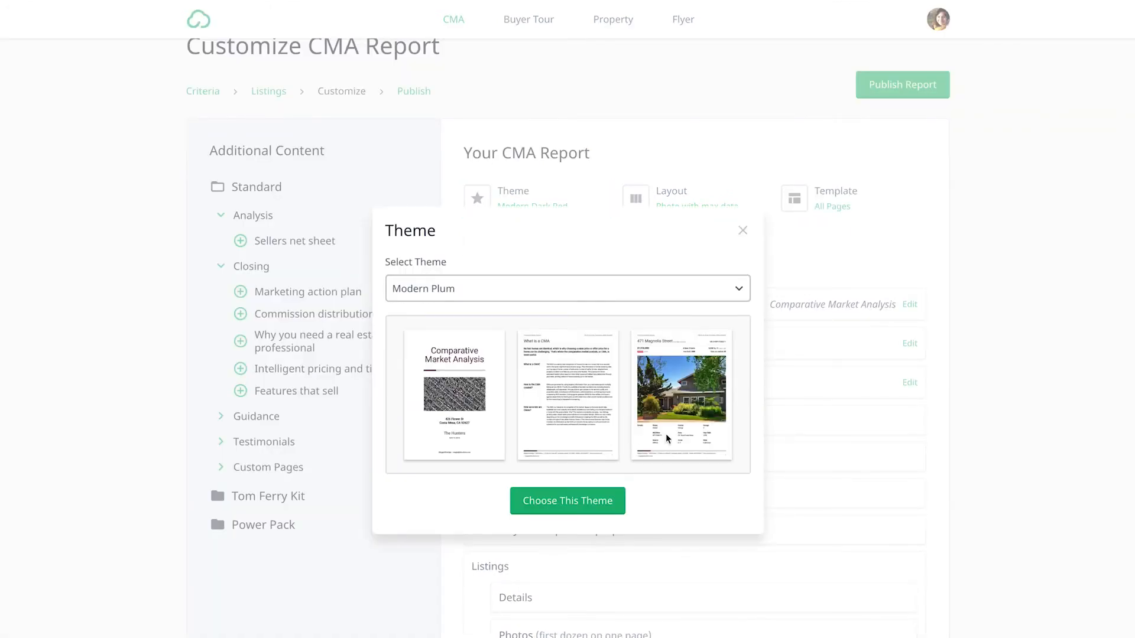
pyautogui.click(587, 500)
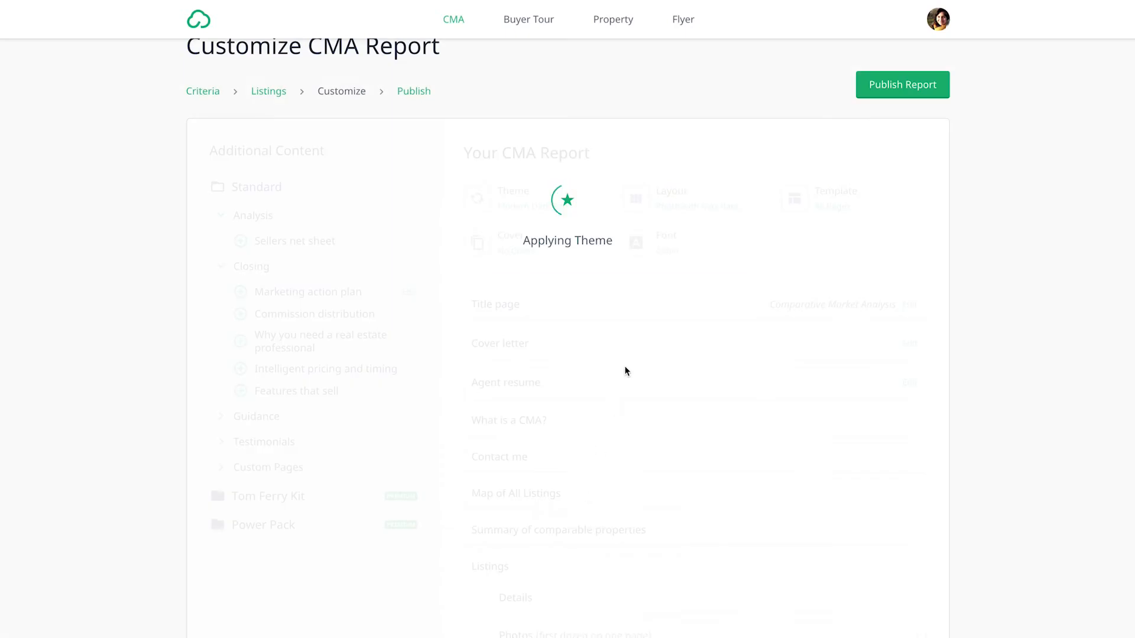
# - Review the available page layouts and font choices for the report, closing each dialog without a new selection
pyautogui.click(644, 200)
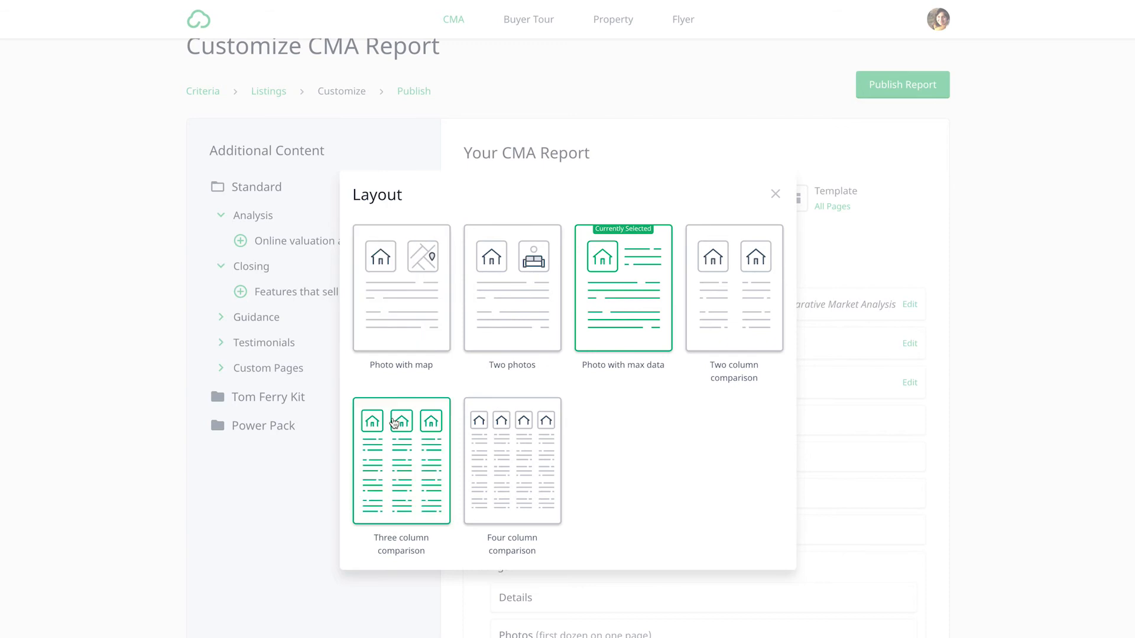
pyautogui.click(775, 193)
pyautogui.click(668, 260)
pyautogui.scroll(-3, 588, 327)
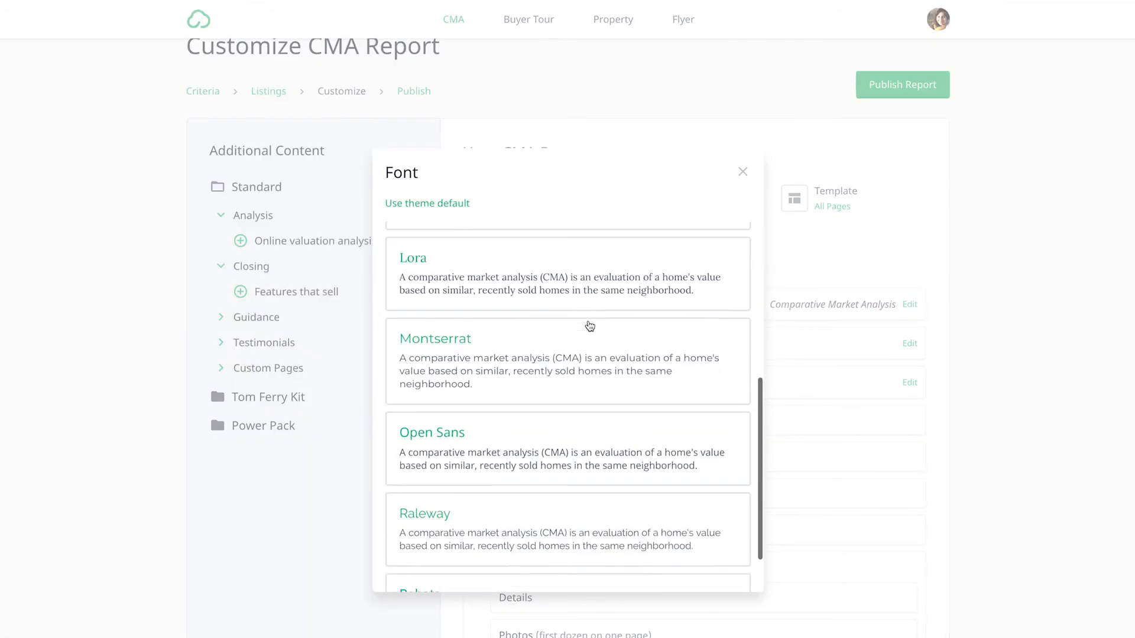
pyautogui.scroll(5, 588, 326)
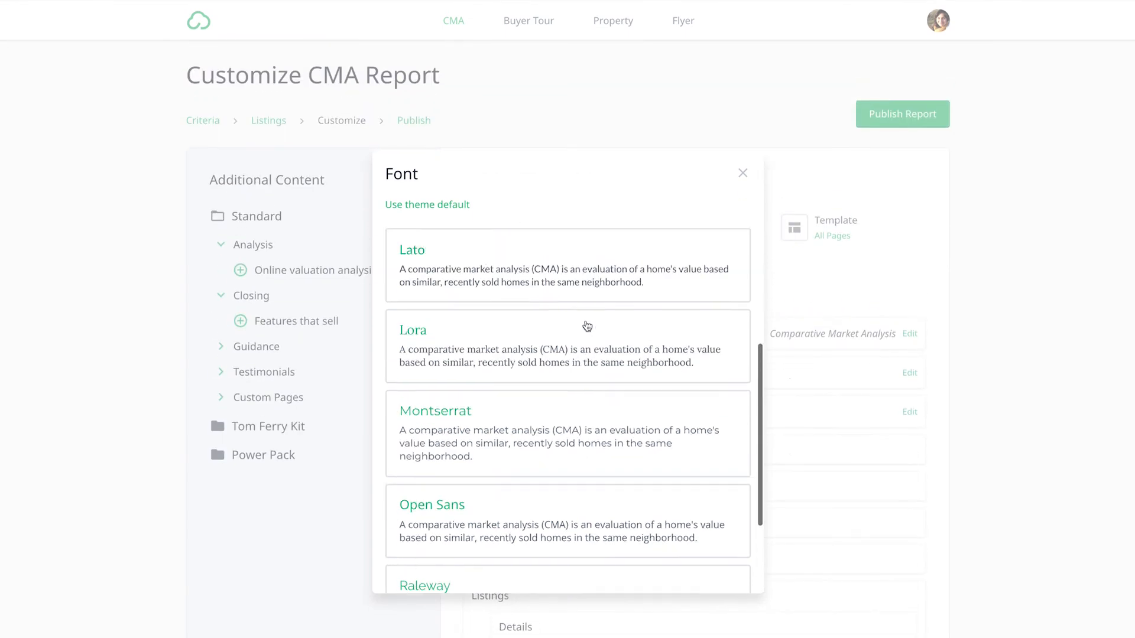
pyautogui.click(746, 172)
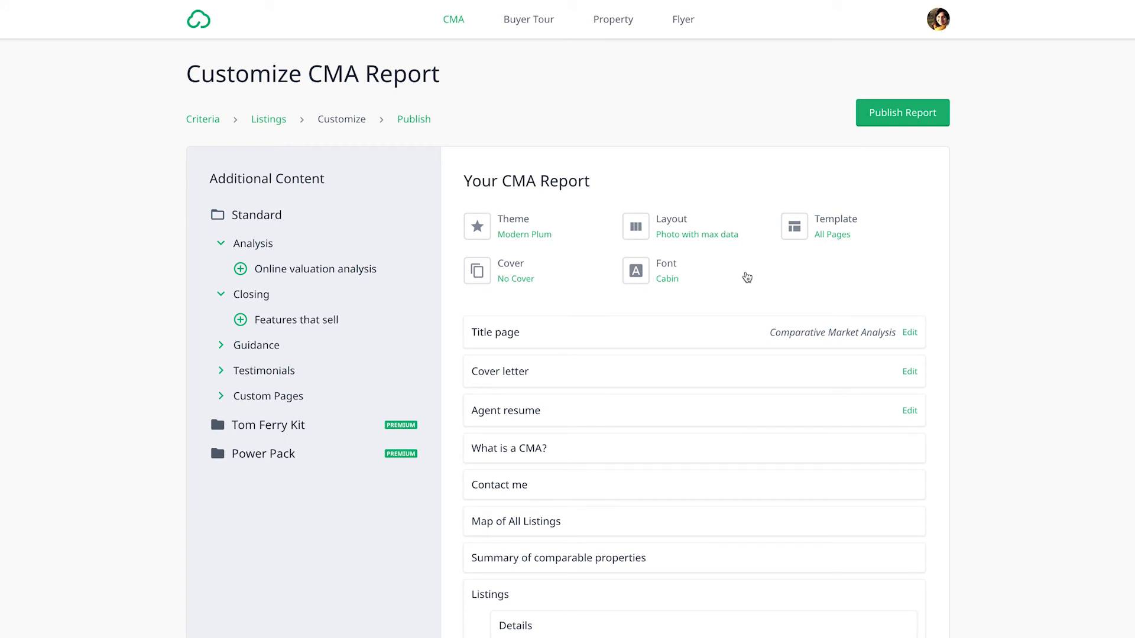
# - Publish the customized CMA report and open its PDF version
pyautogui.click(887, 112)
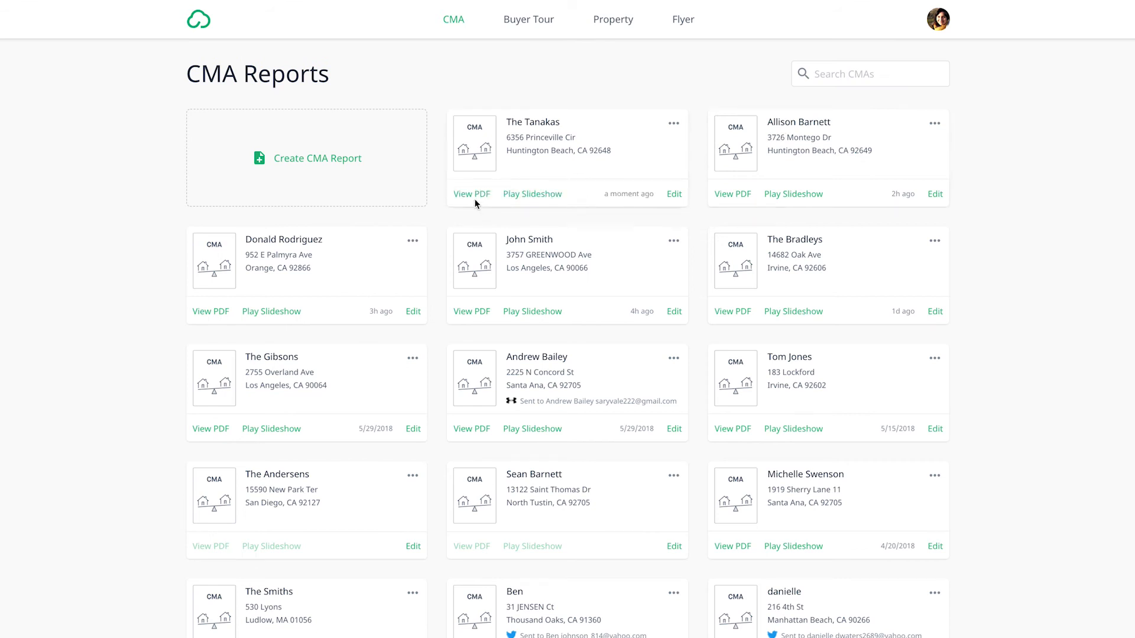
pyautogui.click(469, 194)
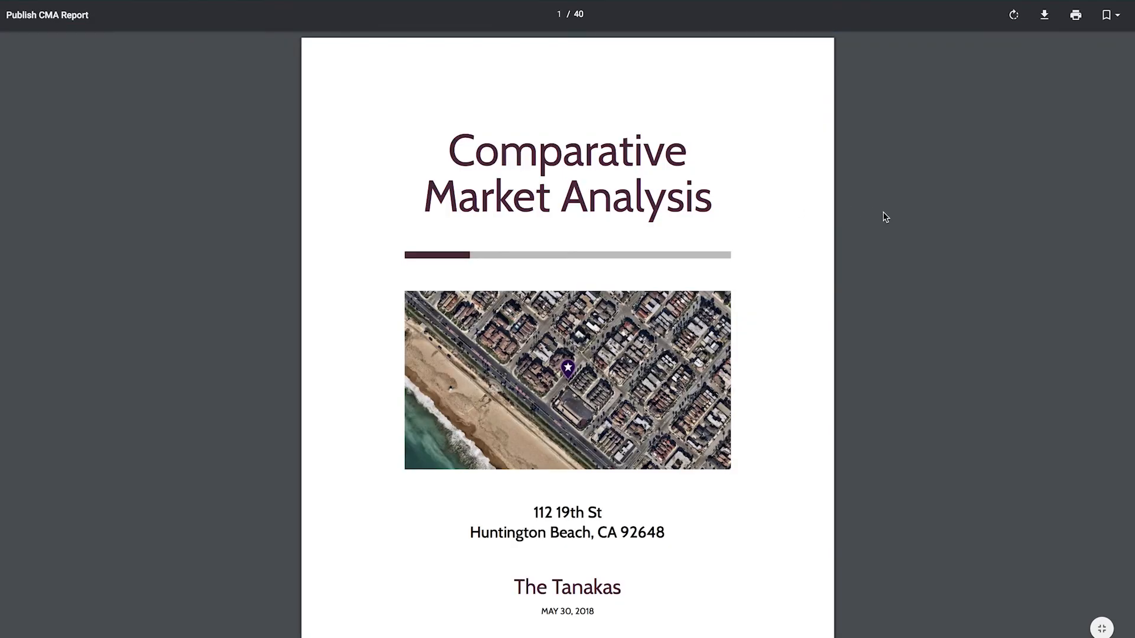
# - Examine the published PDF from the title page through the comparables summary, listing details and photos, and close it
pyautogui.scroll(-20, 878, 214)
pyautogui.scroll(-20, 885, 217)
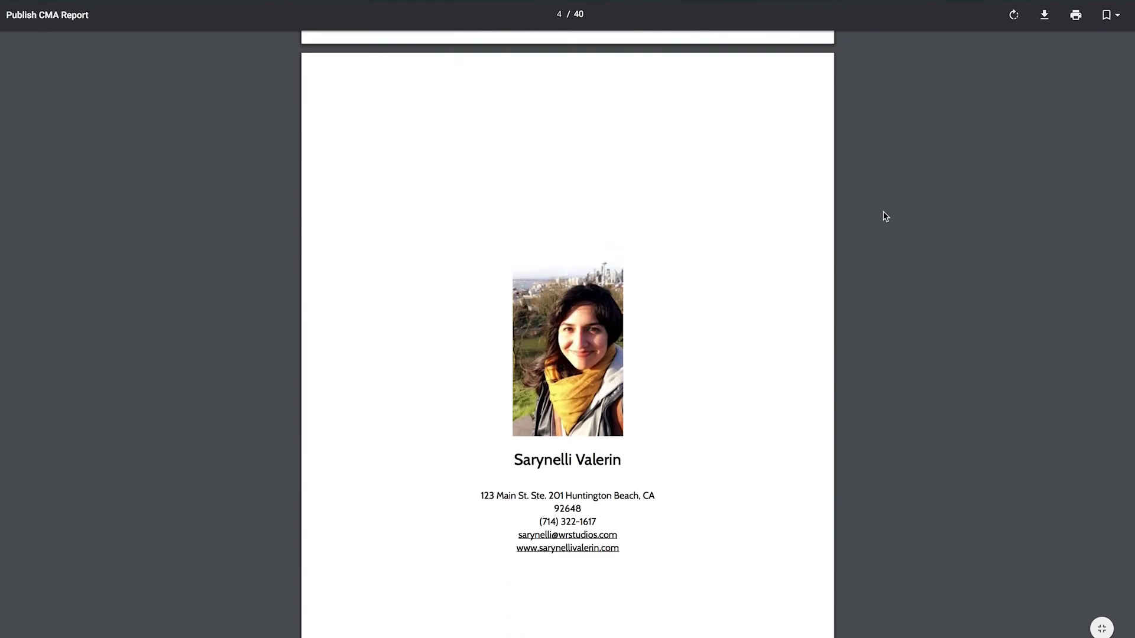
pyautogui.scroll(-15, 885, 217)
pyautogui.scroll(-10, 885, 216)
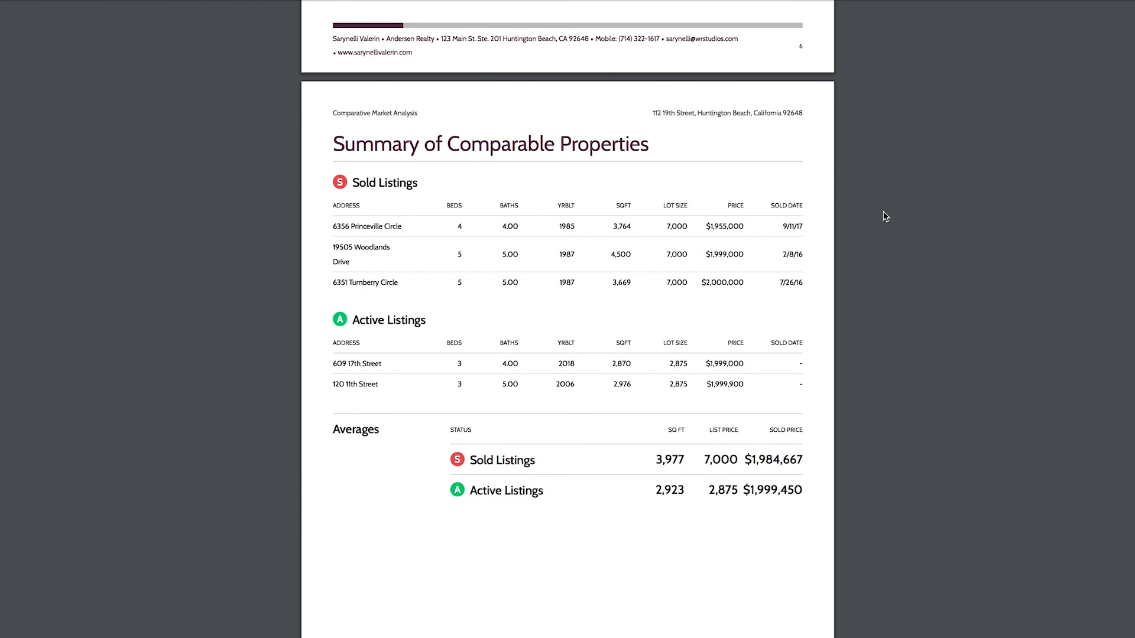
pyautogui.scroll(-15, 884, 217)
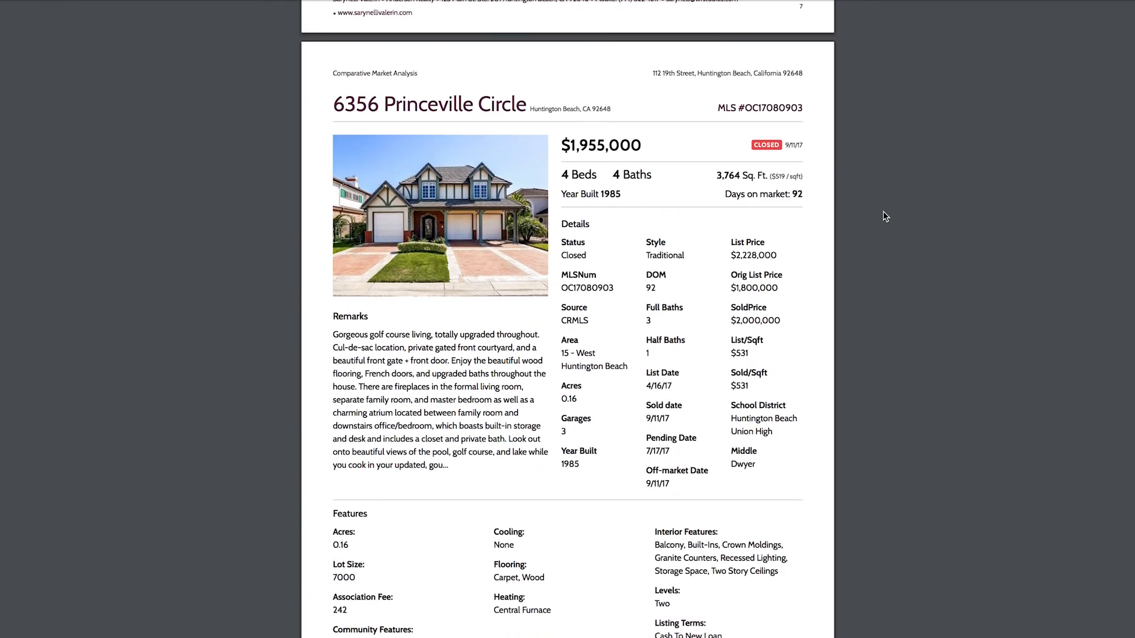
pyautogui.scroll(-15, 885, 216)
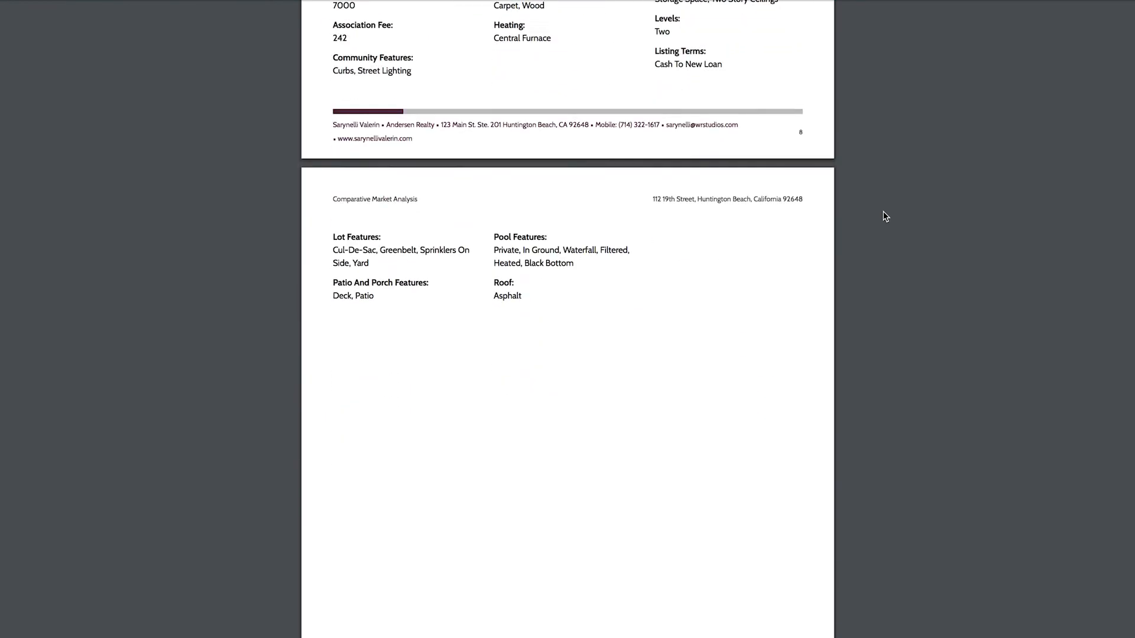
pyautogui.scroll(-10, 885, 216)
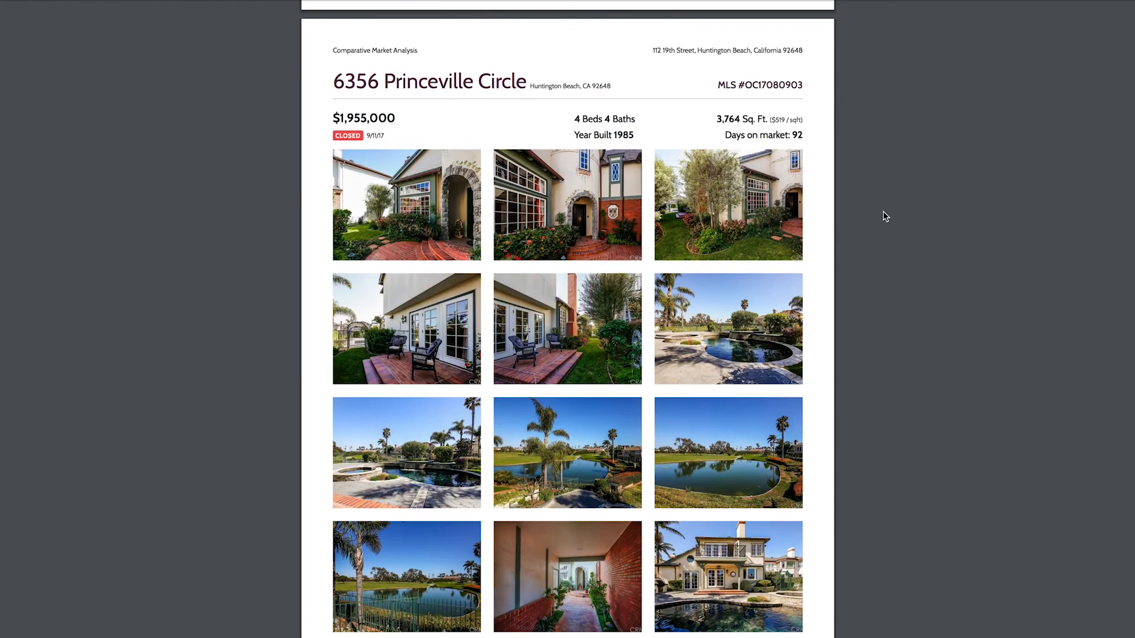
pyautogui.scroll(-20, 885, 216)
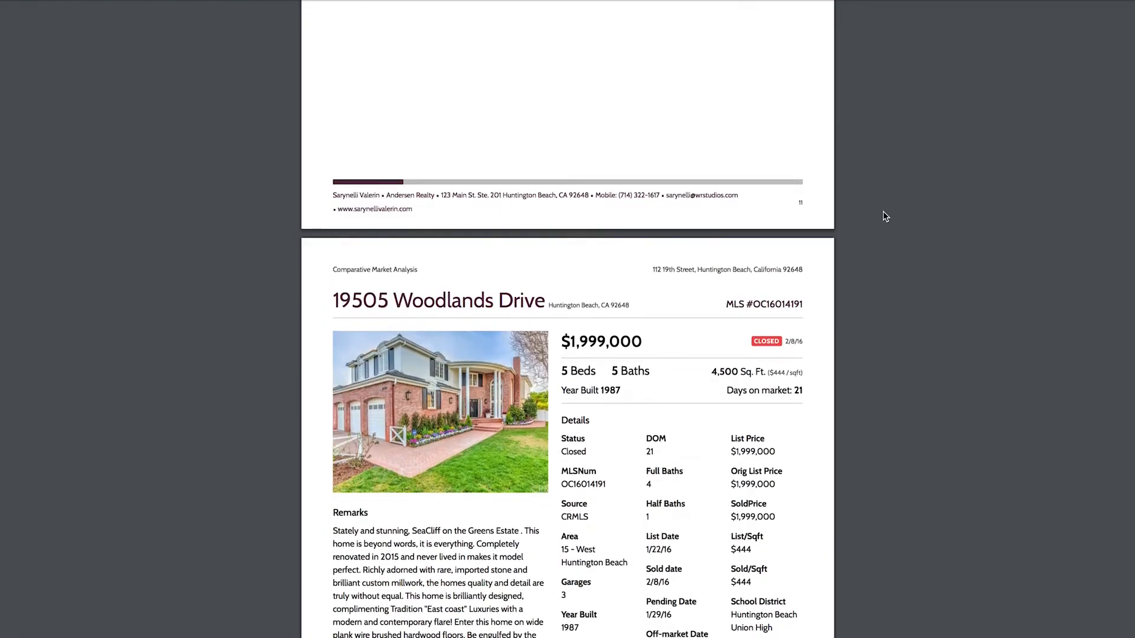
pyautogui.scroll(-1, 884, 216)
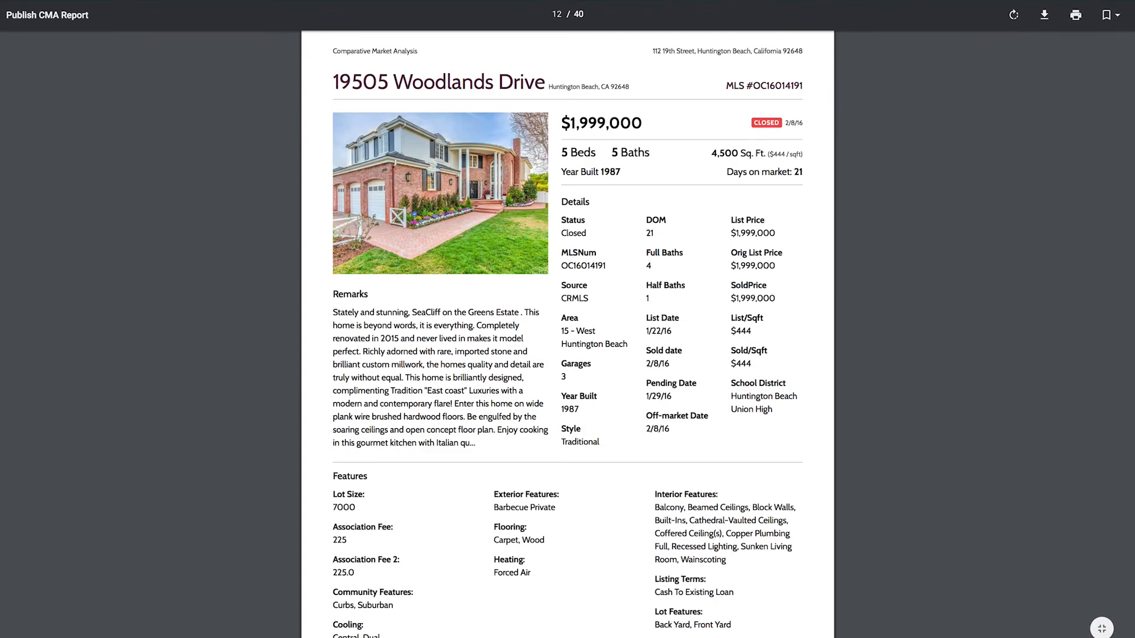
pyautogui.hotkey('ctrl', 'w')
pyautogui.click(675, 197)
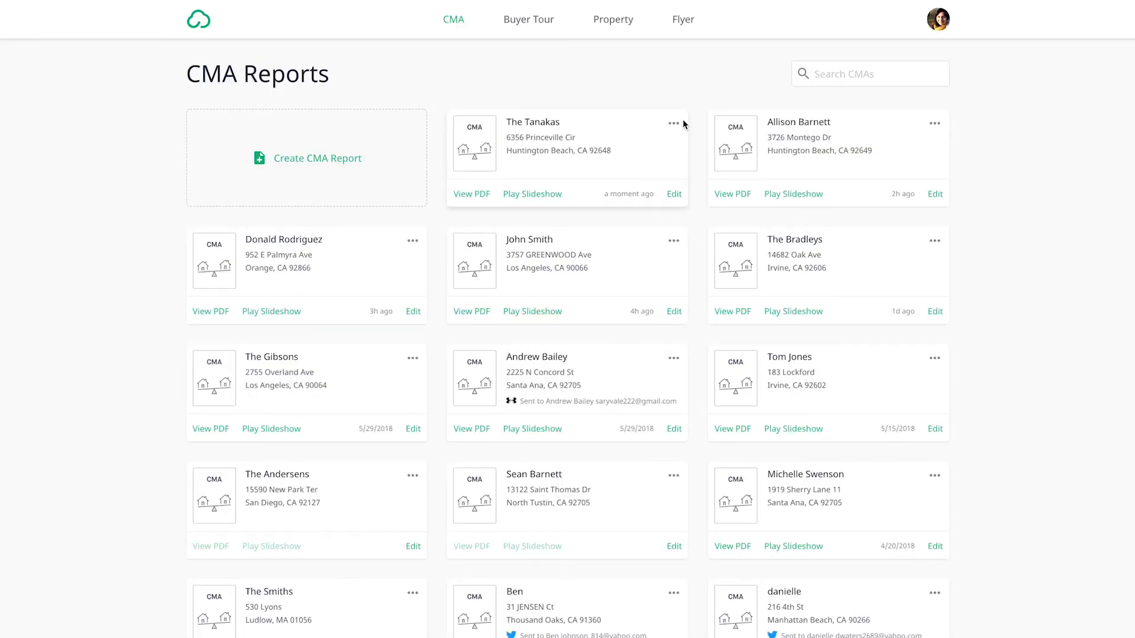
# - Check the newest report's email form and its Facebook and Twitter sharing options, closing both without sending
pyautogui.click(674, 123)
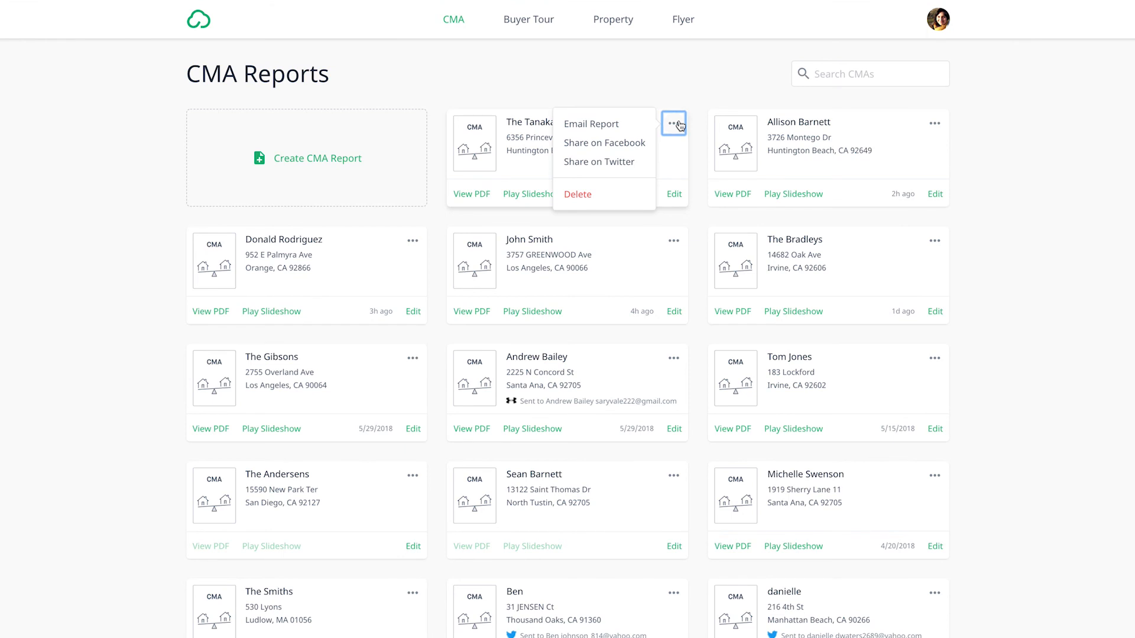
pyautogui.click(633, 129)
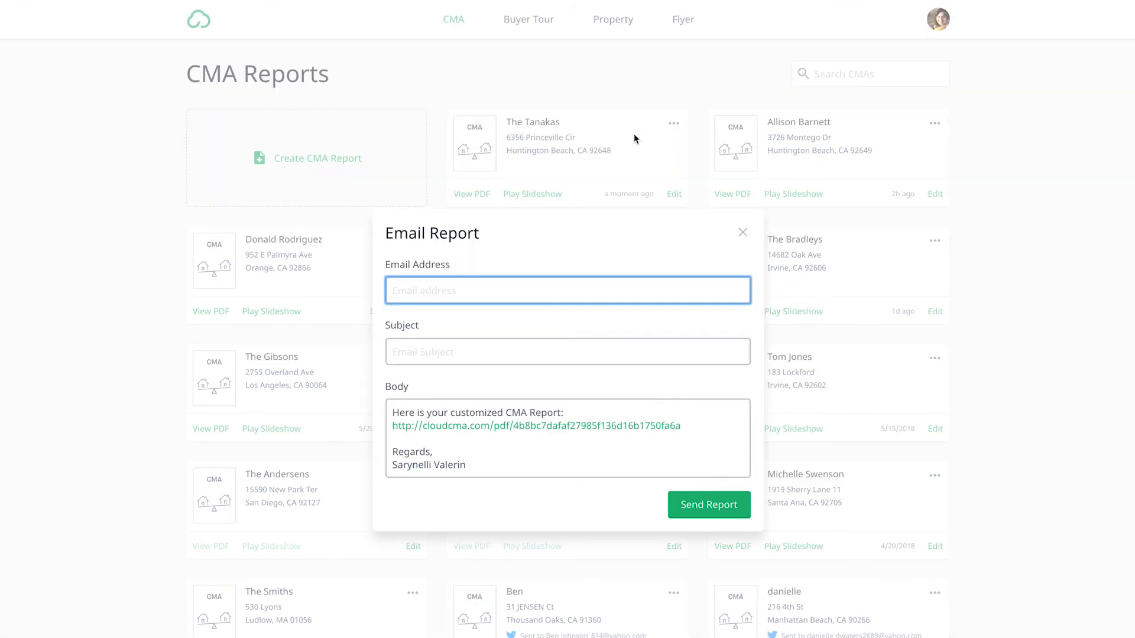
pyautogui.click(742, 234)
pyautogui.click(676, 125)
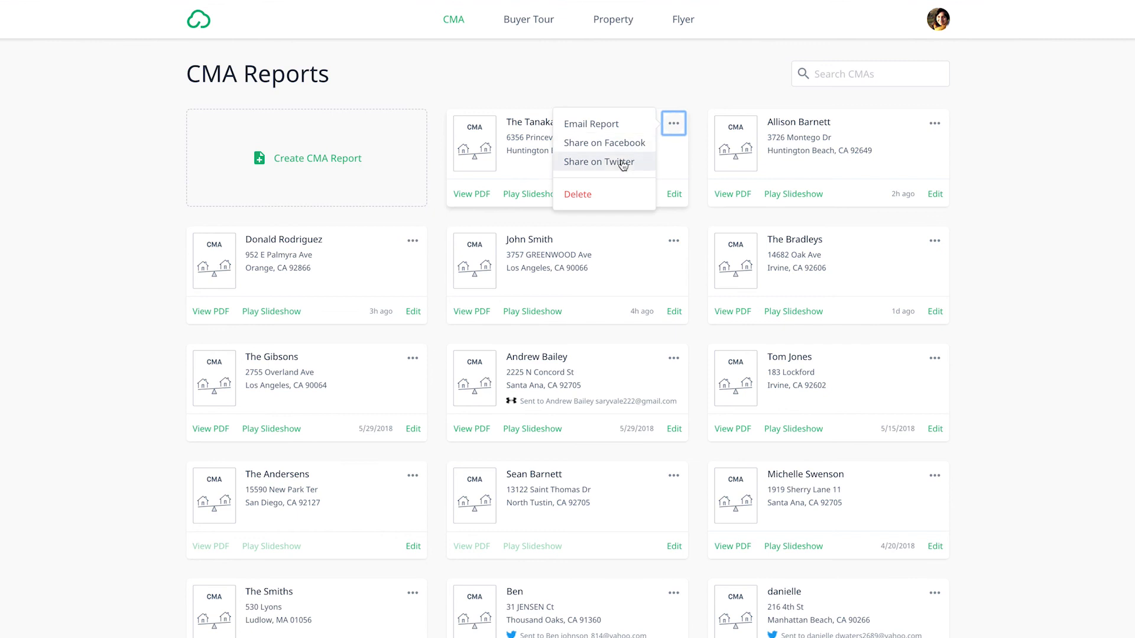
pyautogui.click(678, 94)
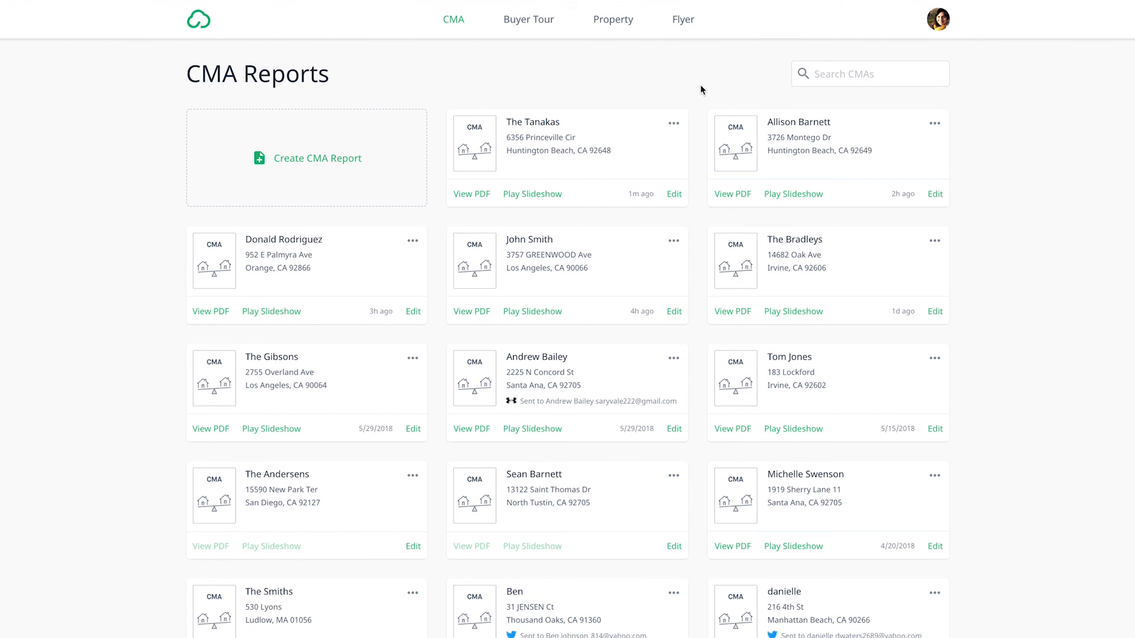
# - Open the Cloud CMA Support Center from the account options and browse its help topics
pyautogui.click(938, 19)
pyautogui.click(871, 179)
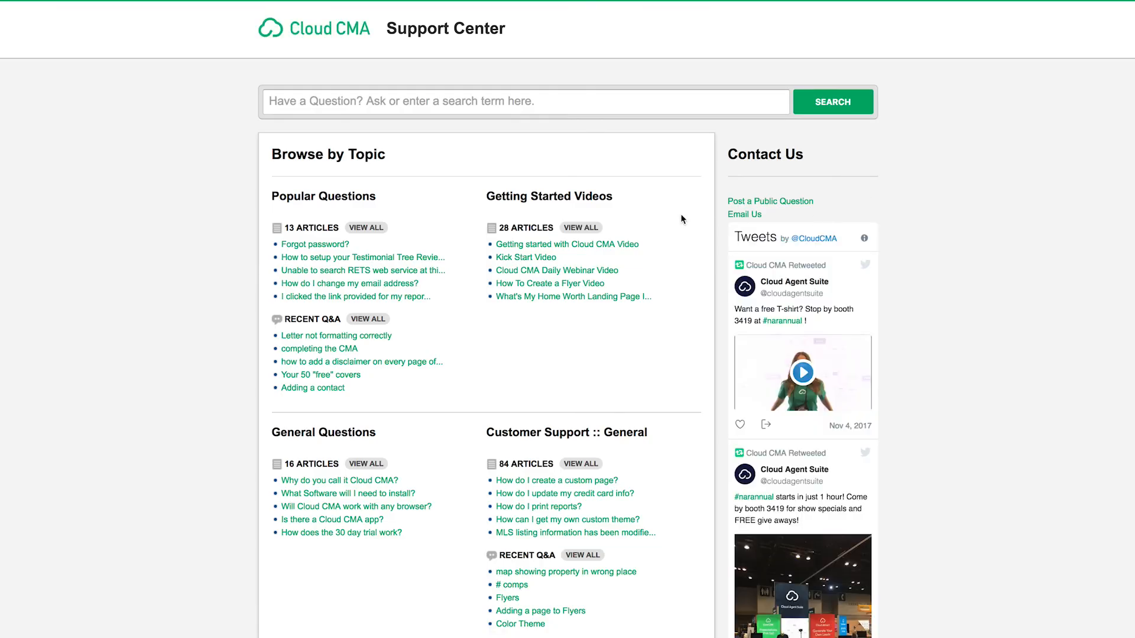
pyautogui.scroll(-7, 681, 216)
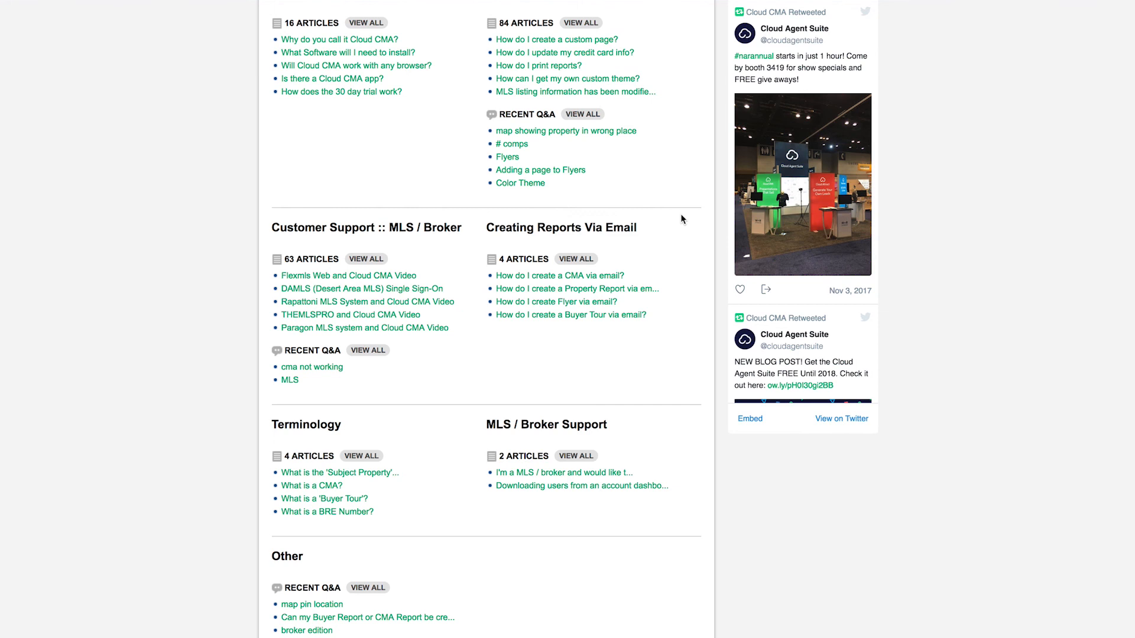
pyautogui.scroll(5, 681, 216)
pyautogui.scroll(2, 682, 218)
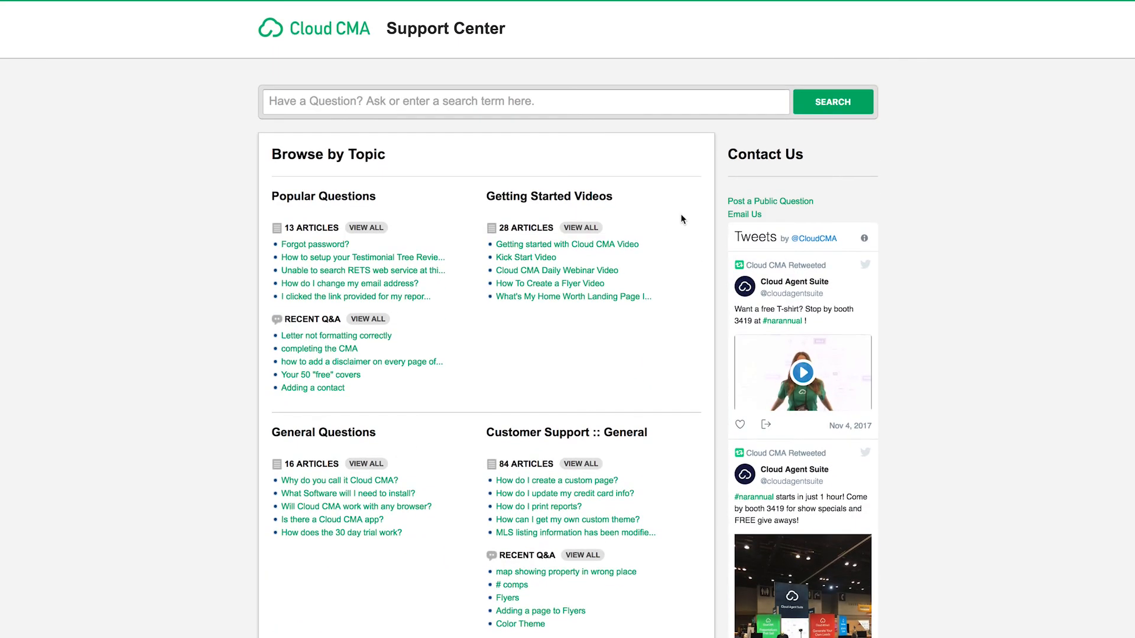